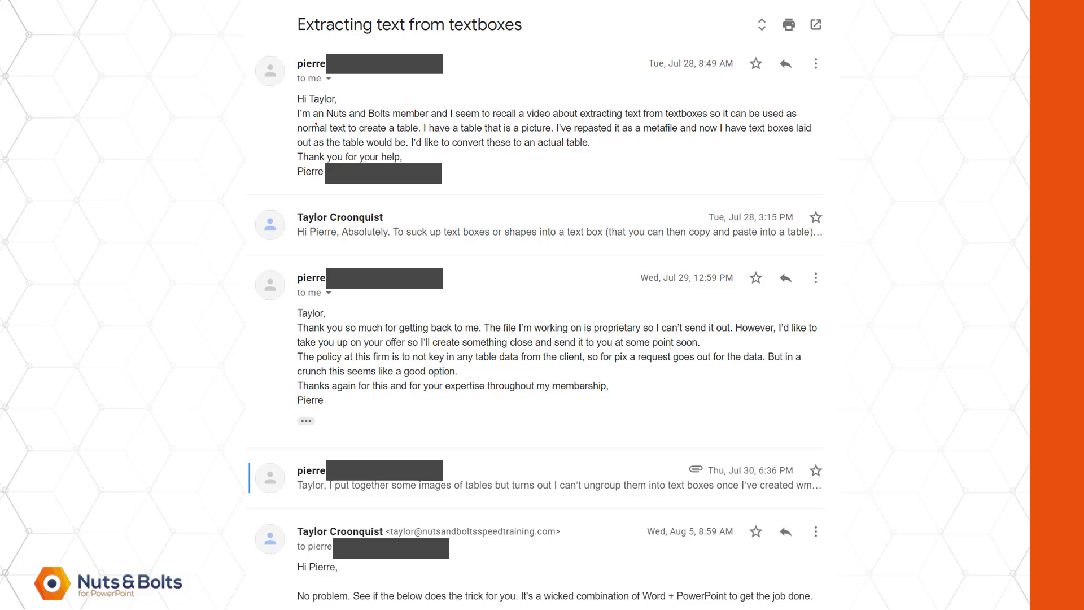
# Underline and circle the table request in the first email, then draw an arrow down to the reply.
pyautogui.moveTo(325, 129); pyautogui.dragTo(435, 126)
pyautogui.moveTo(706, 101)
pyautogui.mouseDown()
pyautogui.moveTo(626, 86)
pyautogui.moveTo(581, 127)
pyautogui.moveTo(655, 138)
pyautogui.moveTo(723, 122)
pyautogui.moveTo(700, 101)
pyautogui.mouseUp()
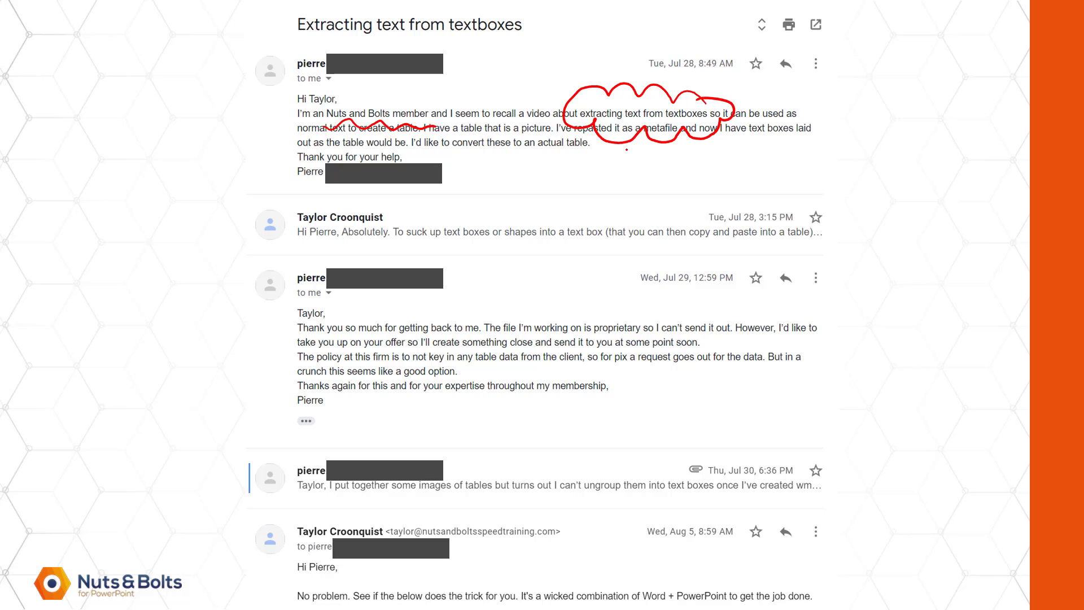
pyautogui.moveTo(660, 155)
pyautogui.mouseDown()
pyautogui.moveTo(599, 201)
pyautogui.moveTo(626, 500)
pyautogui.moveTo(621, 550)
pyautogui.moveTo(667, 524)
pyautogui.moveTo(638, 533)
pyautogui.moveTo(609, 571)
pyautogui.mouseUp()
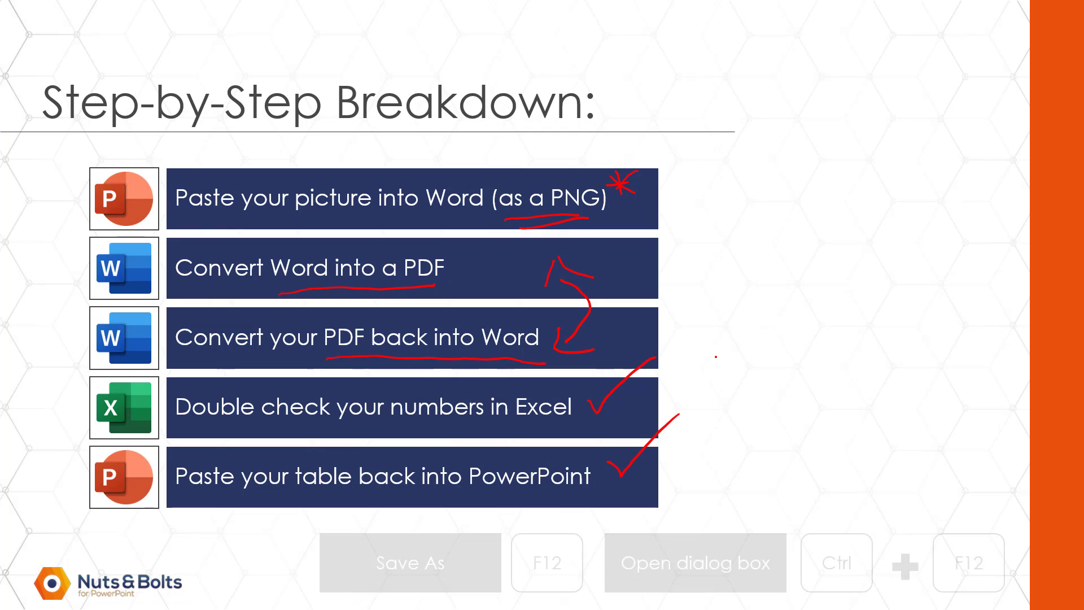
# Mark the F12 Save As and open-dialog shortcuts with ink asterisks.
pyautogui.moveTo(592, 508)
pyautogui.mouseDown()
pyautogui.moveTo(578, 530)
pyautogui.moveTo(594, 517)
pyautogui.mouseUp()
pyautogui.moveTo(569, 507); pyautogui.dragTo(589, 536)
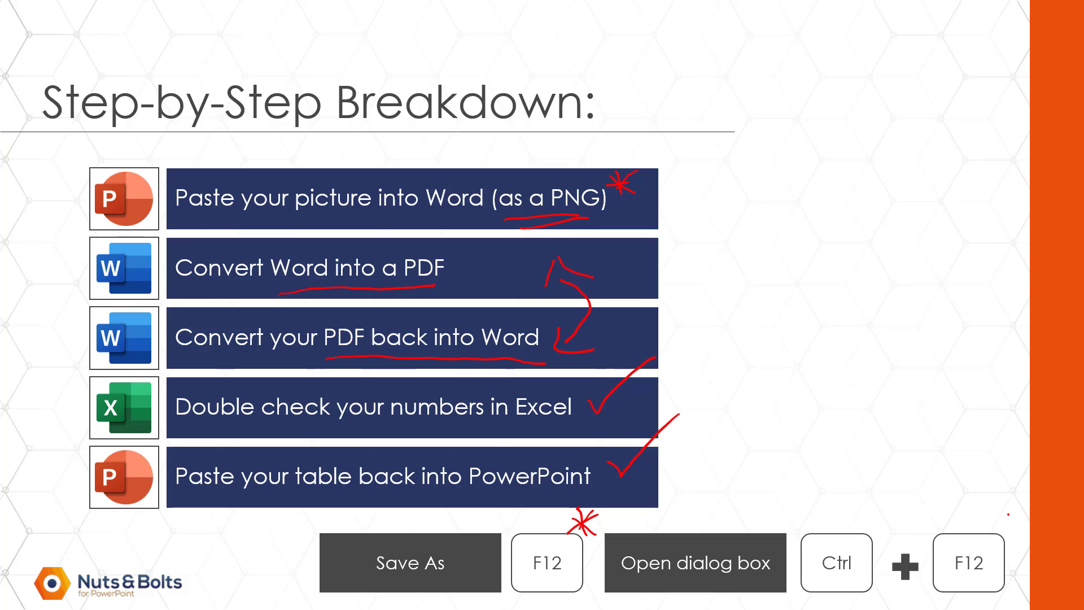
pyautogui.moveTo(1008, 515)
pyautogui.mouseDown()
pyautogui.moveTo(991, 526)
pyautogui.moveTo(1015, 530)
pyautogui.moveTo(1011, 511)
pyautogui.mouseUp()
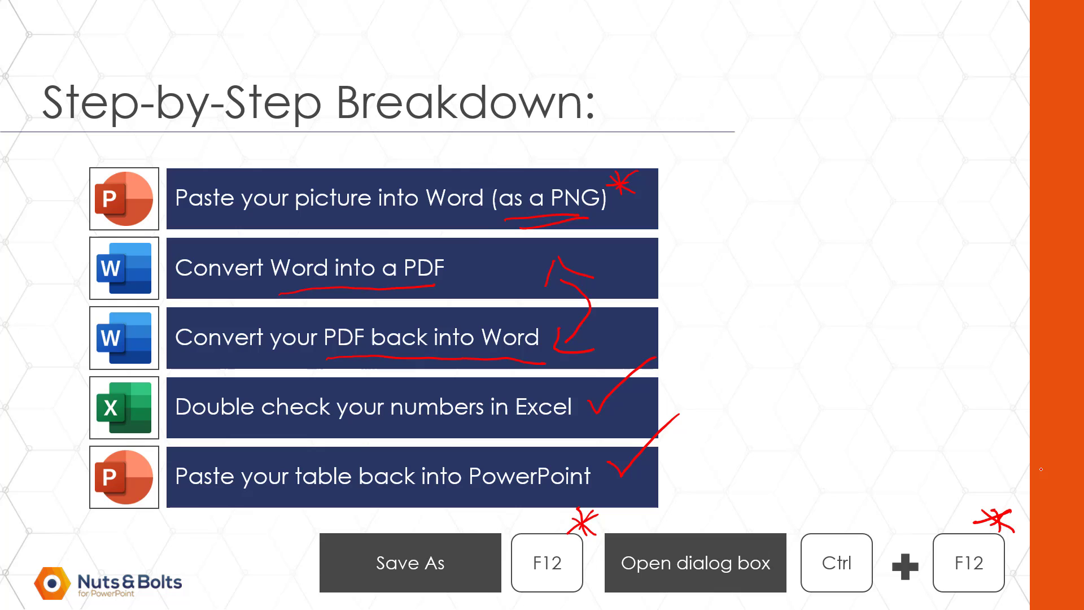
# End the slideshow discarding the ink, and select the Example #1 annual report picture.
pyautogui.press('Right')
pyautogui.press('Escape')
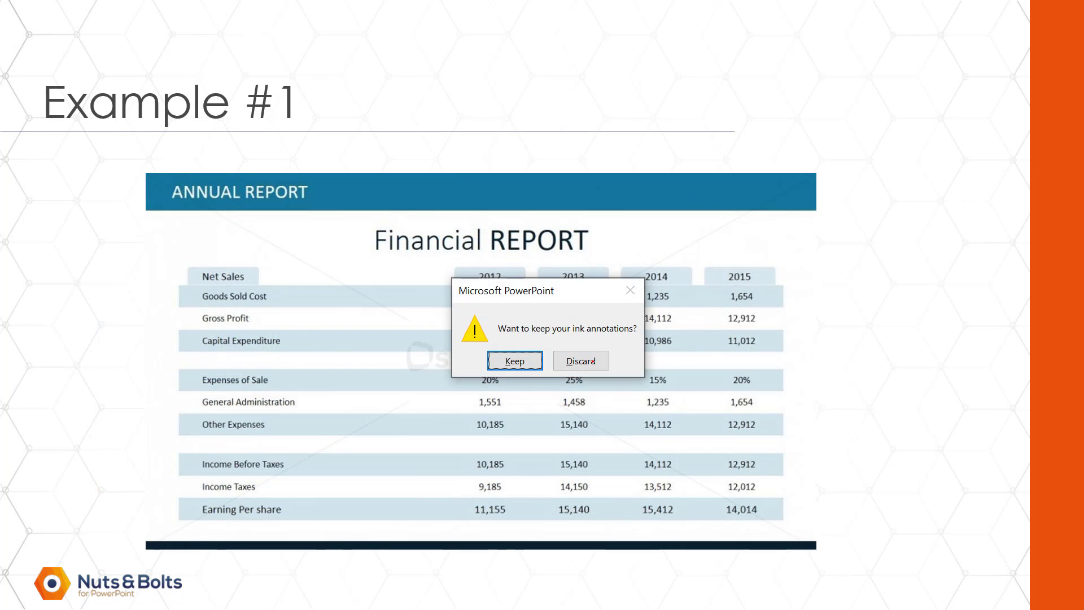
pyautogui.click(590, 360)
pyautogui.click(448, 364)
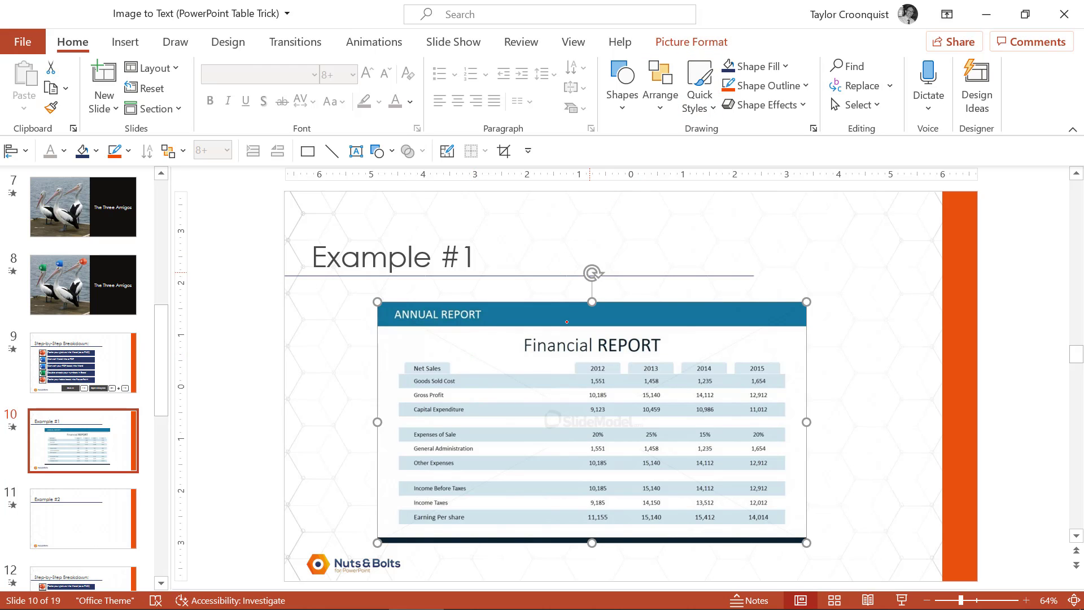
# Copy the annual report picture and launch Word from Windows search.
pyautogui.hotkey('ctrl', 'c')
pyautogui.press('super')
pyautogui.write('word')
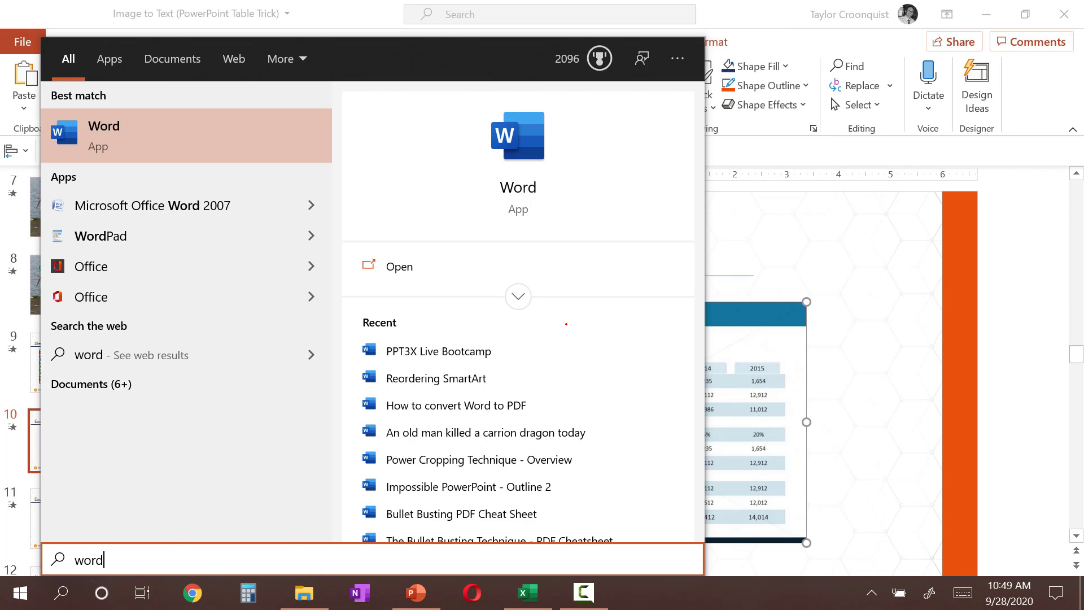
pyautogui.press('Return')
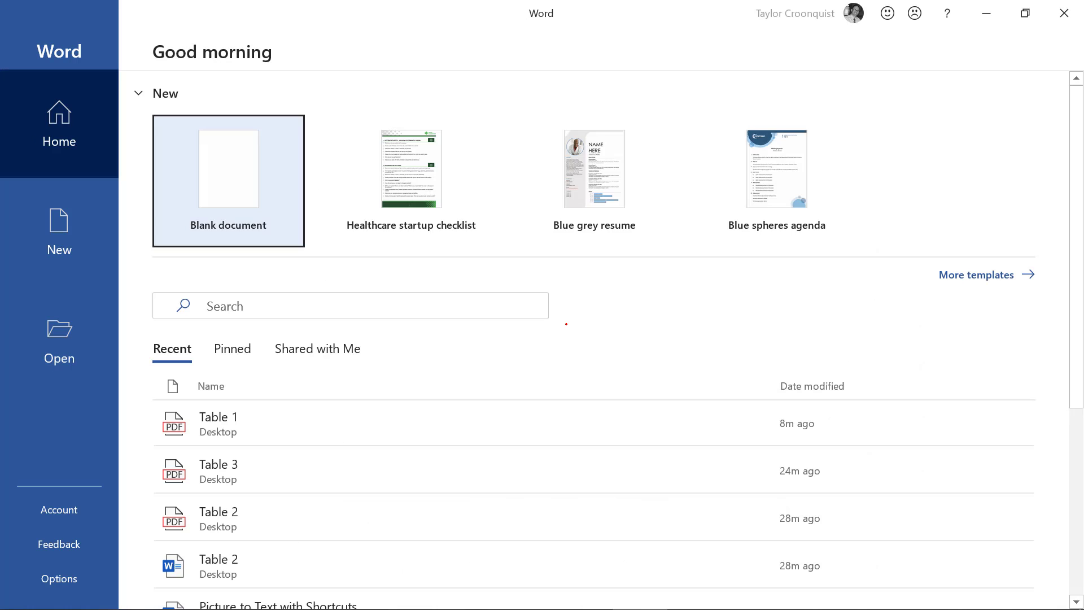
# Create a blank document and Paste Special the report as Picture (PNG).
pyautogui.click(216, 180)
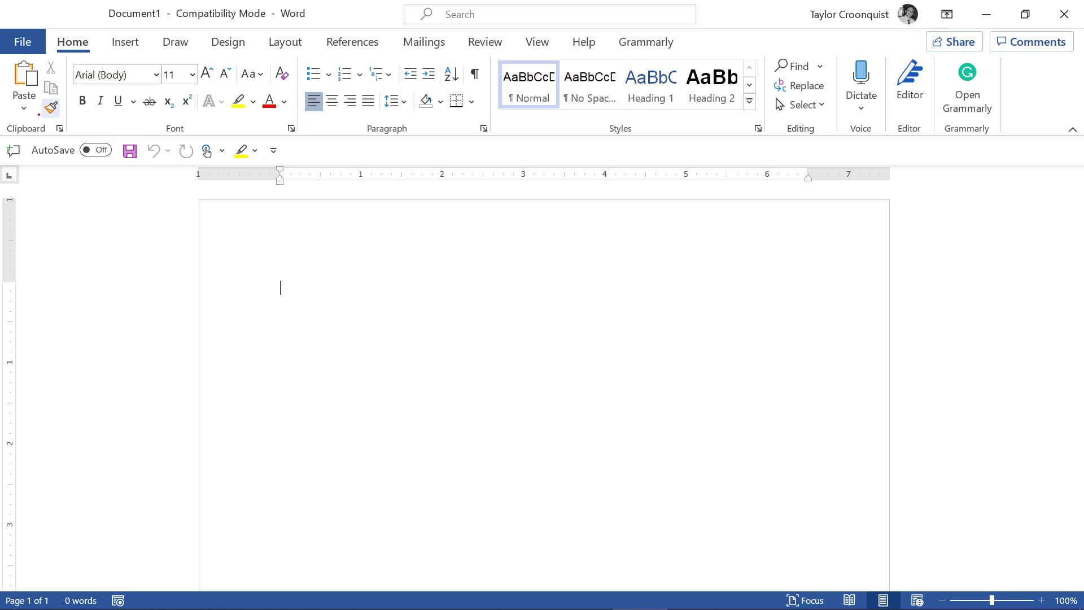
pyautogui.click(24, 108)
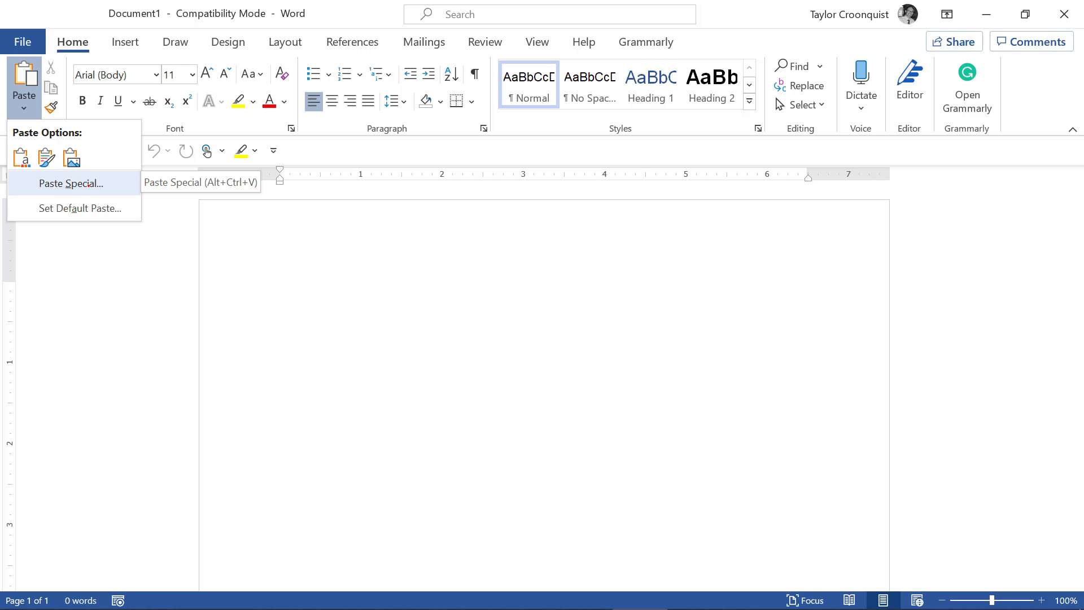
pyautogui.click(322, 291)
pyautogui.hotkey('ctrl', 'alt', 'v')
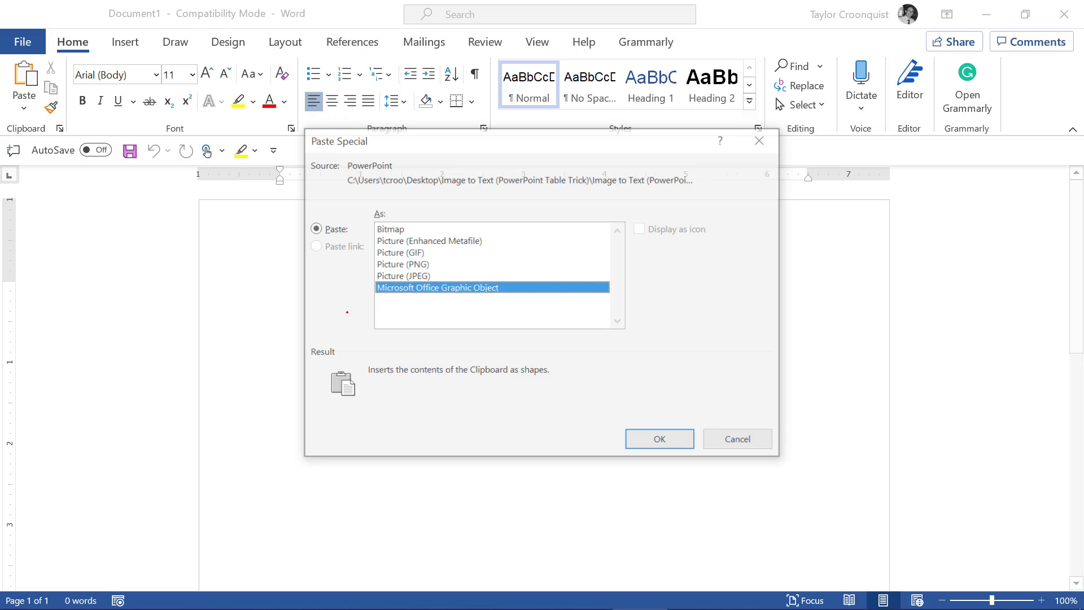
pyautogui.click(417, 263)
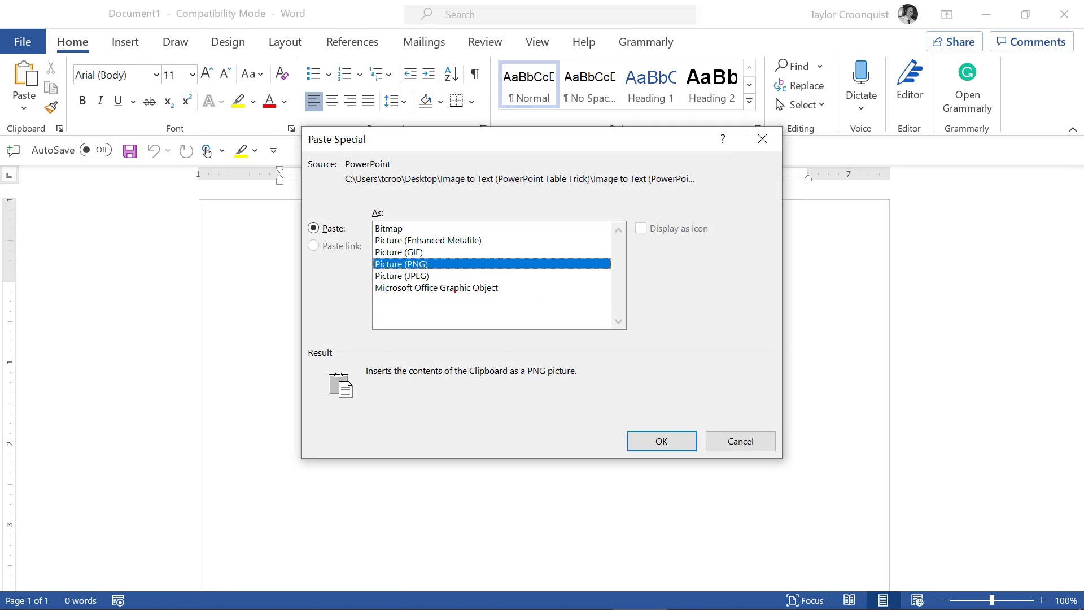
pyautogui.click(425, 287)
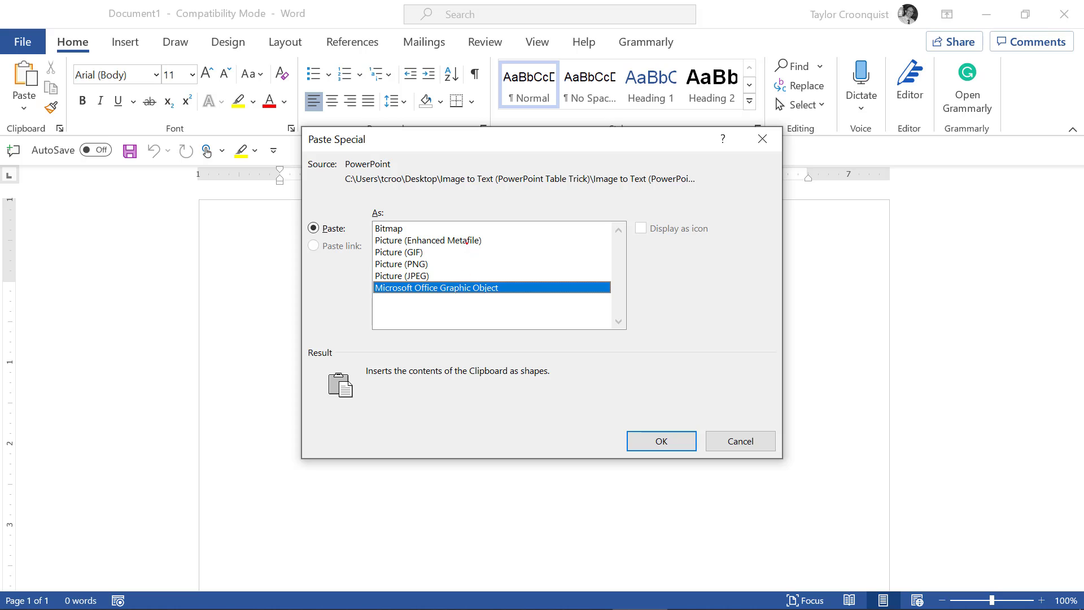
pyautogui.click(458, 240)
pyautogui.click(432, 265)
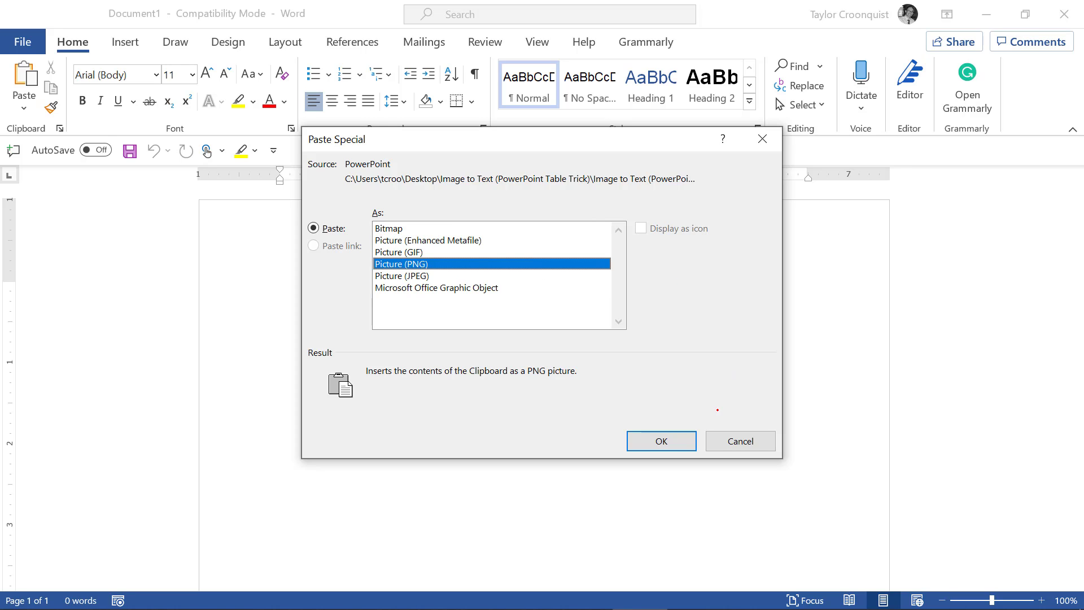
pyautogui.click(661, 440)
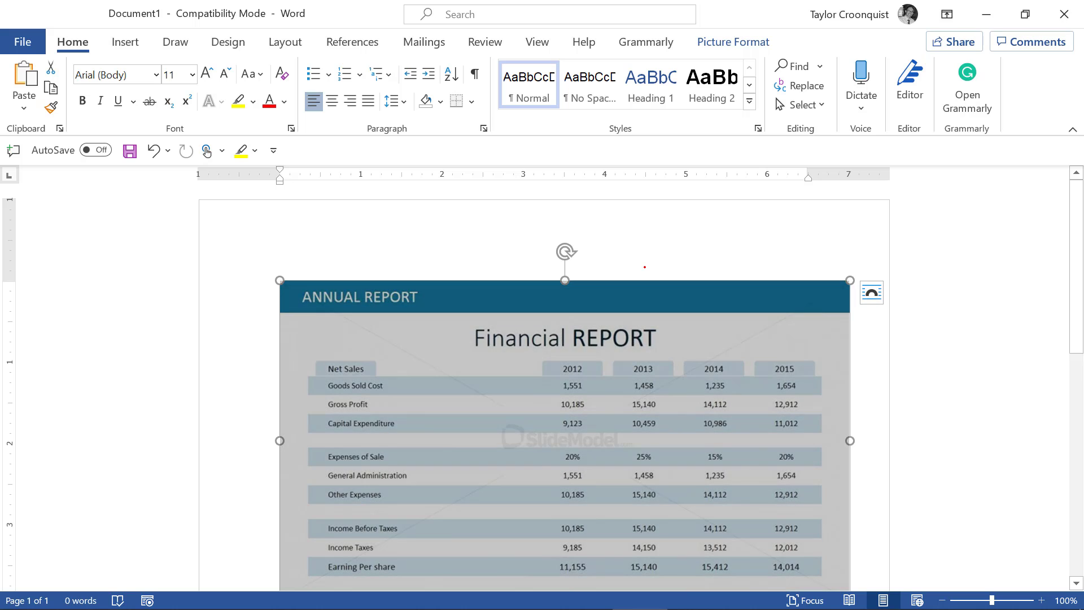
# Save the document to the Desktop as PDF 'Table 1', then close the opened PDF.
pyautogui.press('F12')
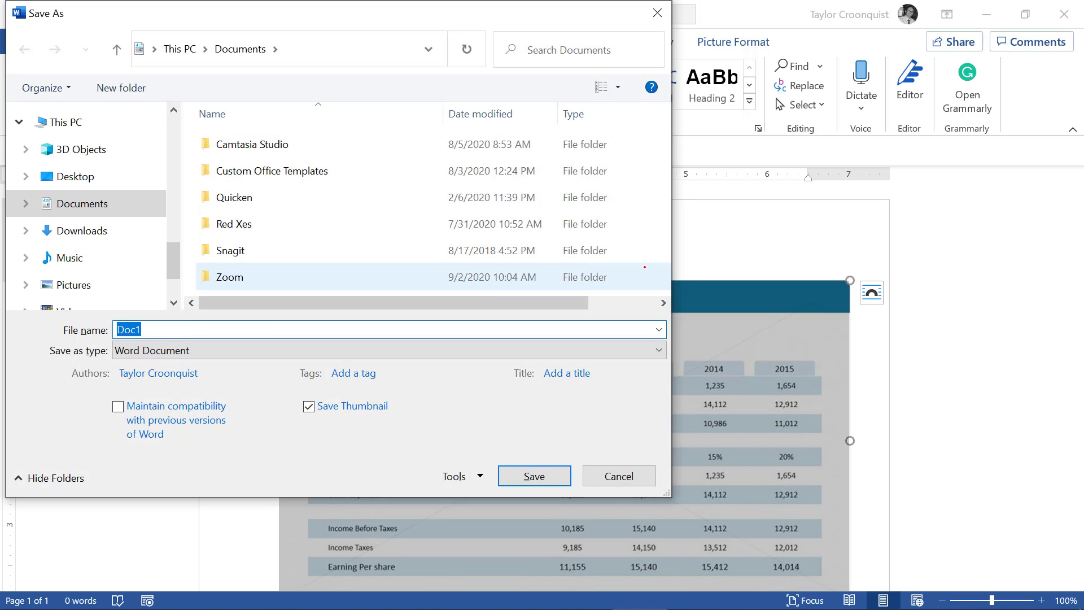
pyautogui.click(75, 176)
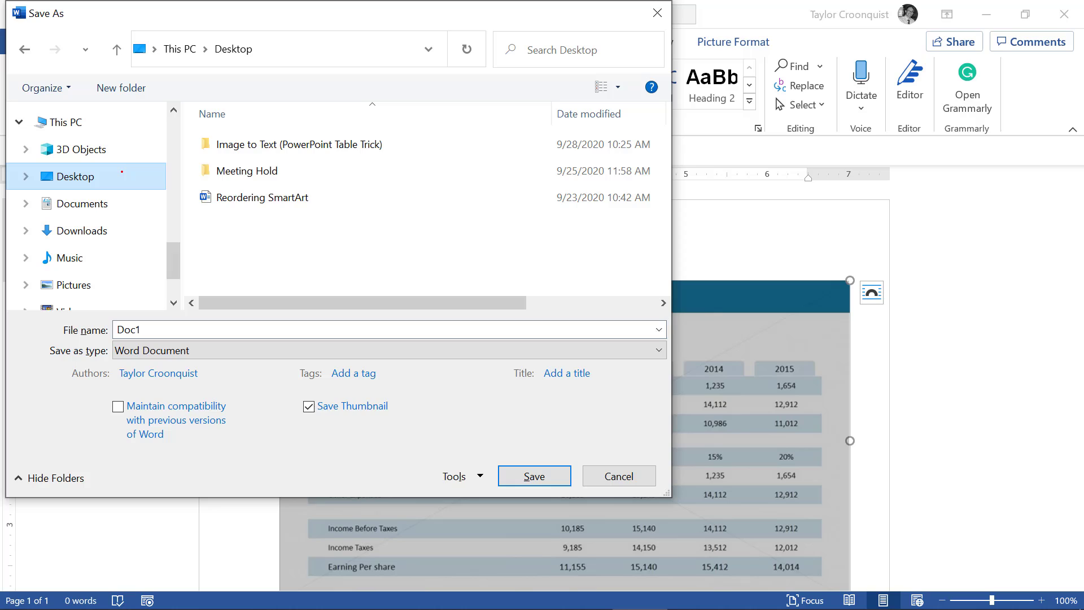
pyautogui.doubleClick(185, 330)
pyautogui.write('Table 1')
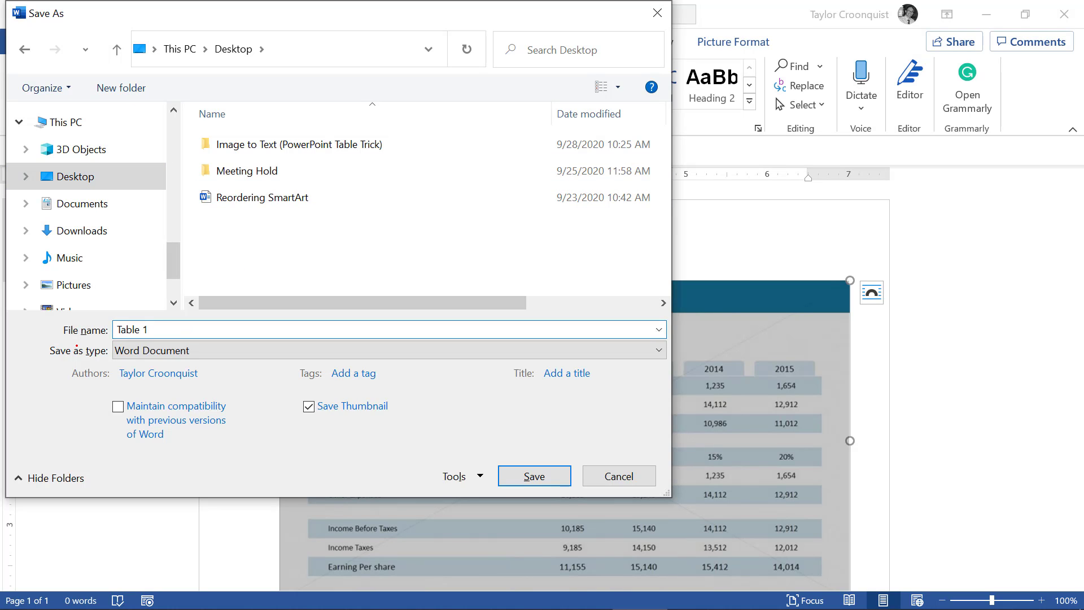
pyautogui.click(306, 352)
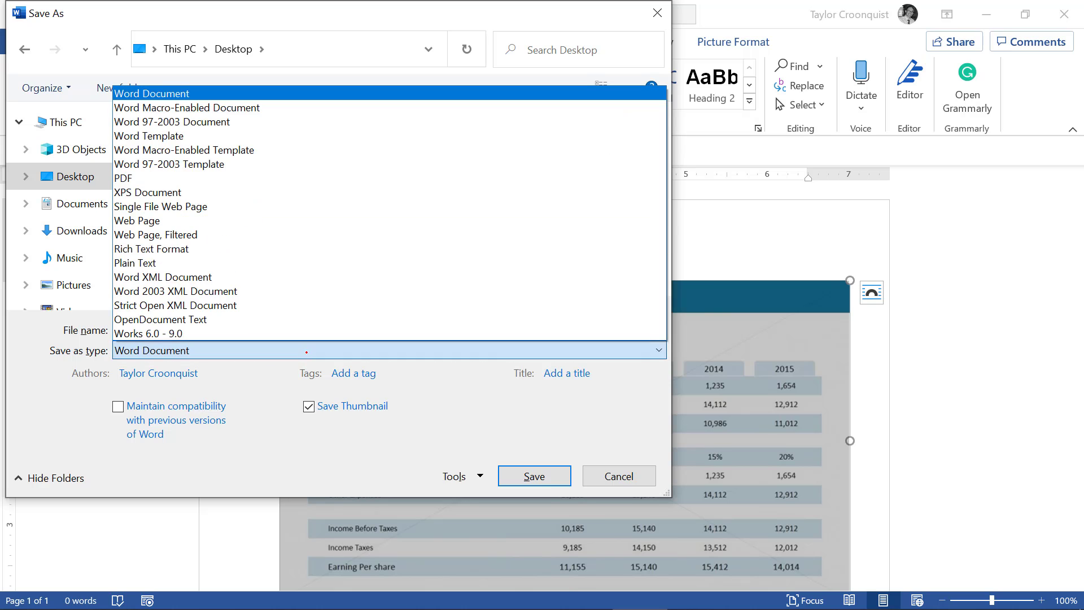
pyautogui.click(384, 177)
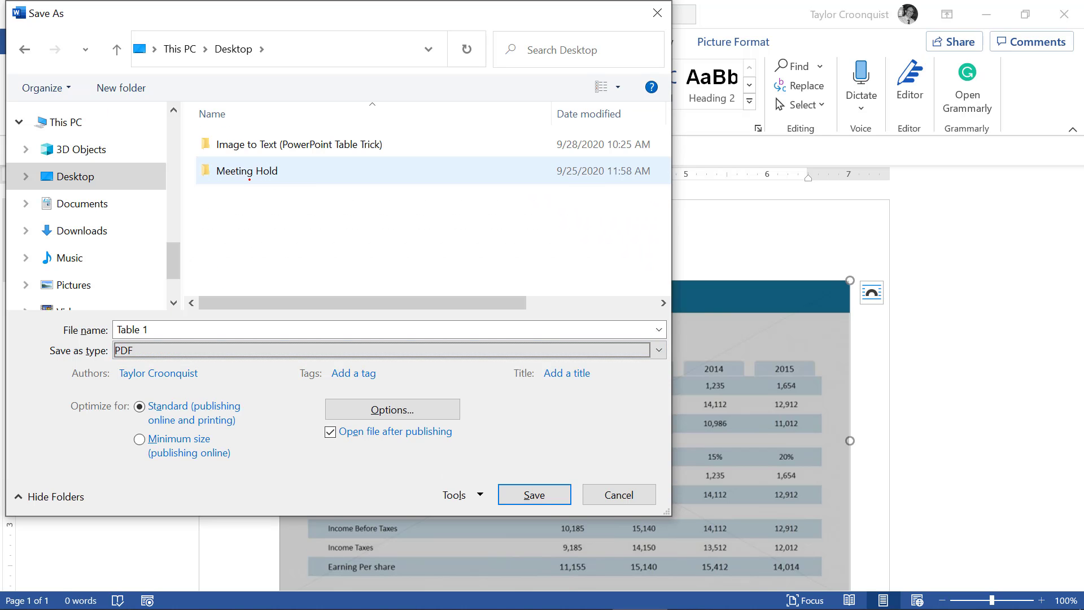
pyautogui.click(536, 495)
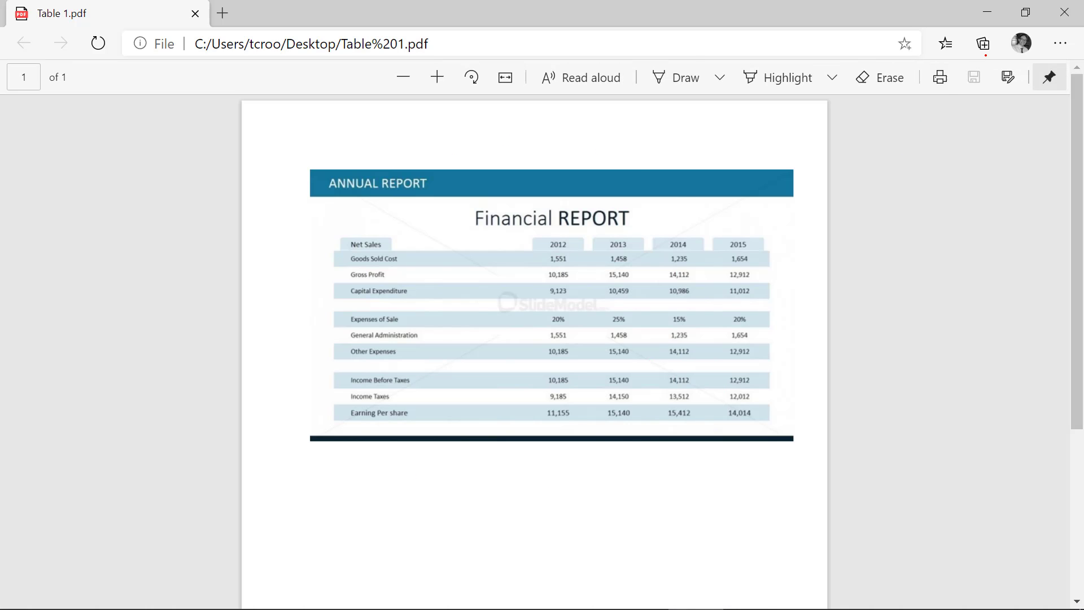
pyautogui.click(1064, 12)
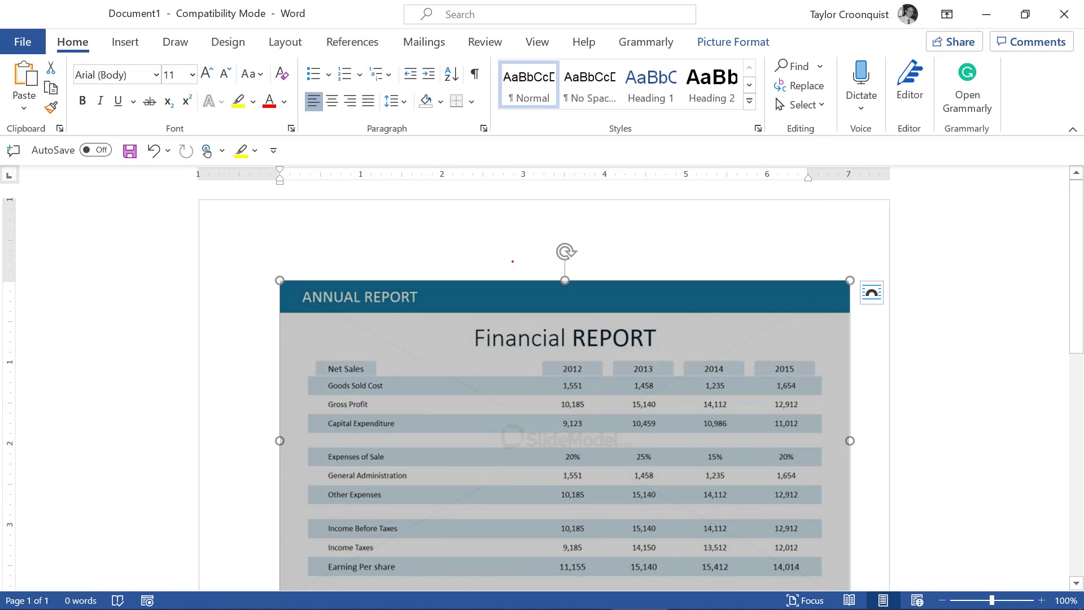
# Open Table 1.pdf in Word and confirm converting it to an editable document.
pyautogui.hotkey('ctrl', 'F12')
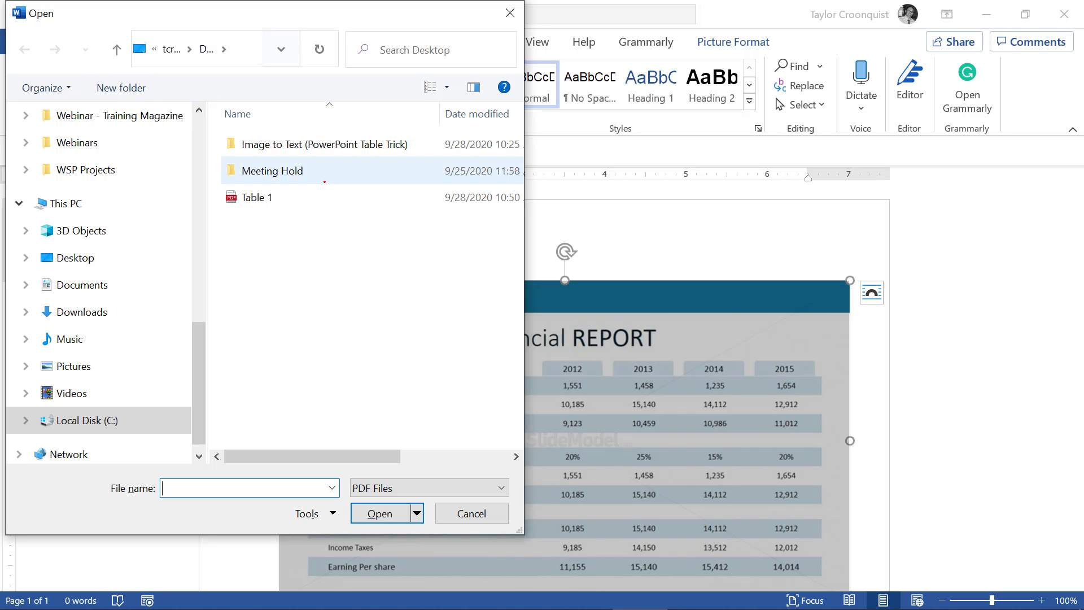
pyautogui.click(308, 196)
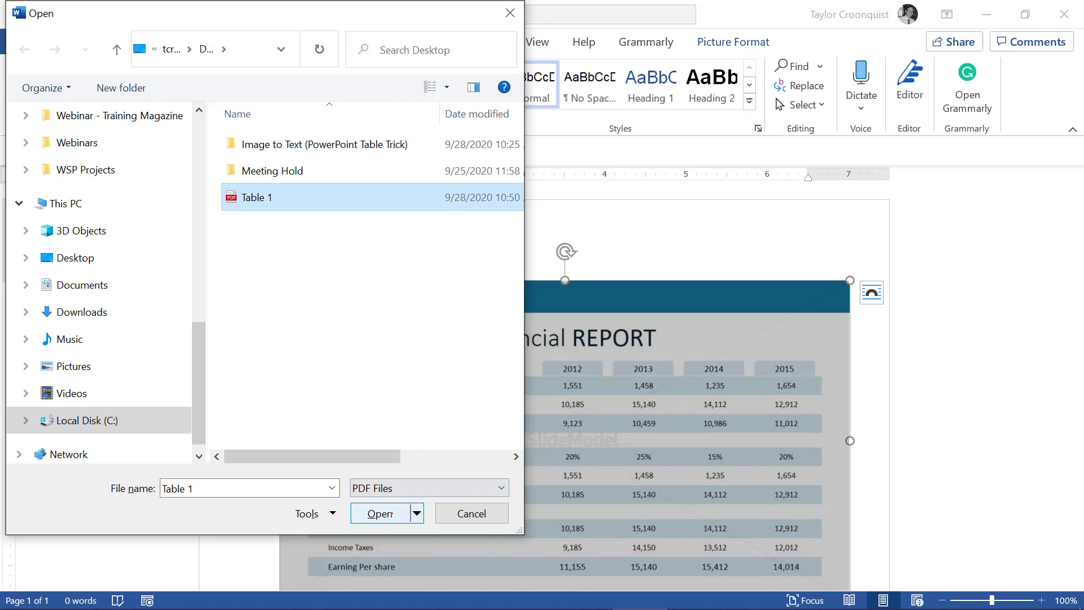
pyautogui.click(391, 513)
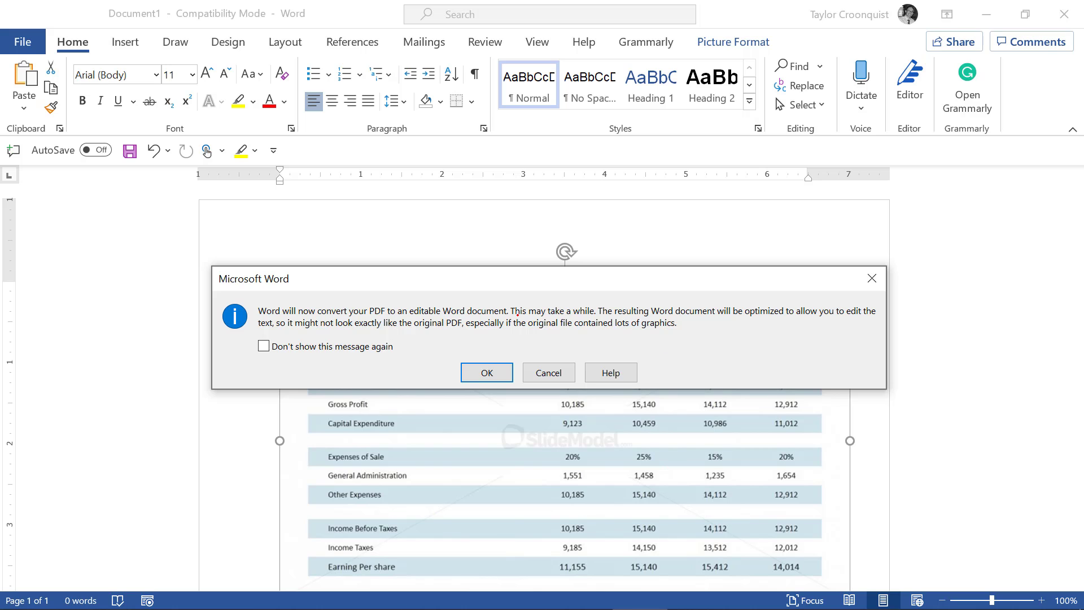
pyautogui.click(483, 372)
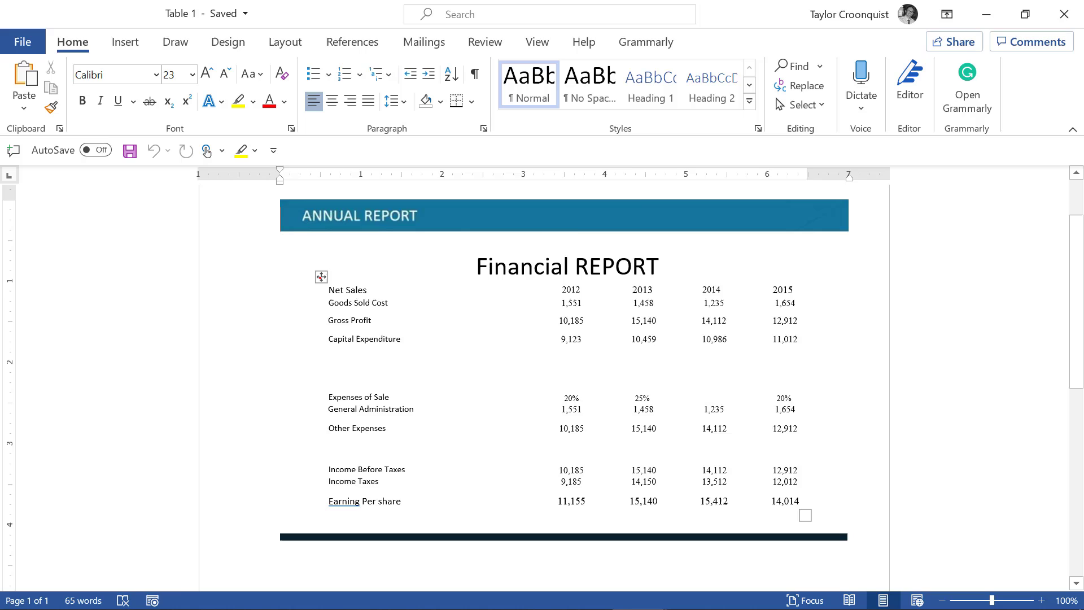
# Select the whole converted table with its move handle and copy it.
pyautogui.click(322, 277)
pyautogui.hotkey('ctrl', 'c')
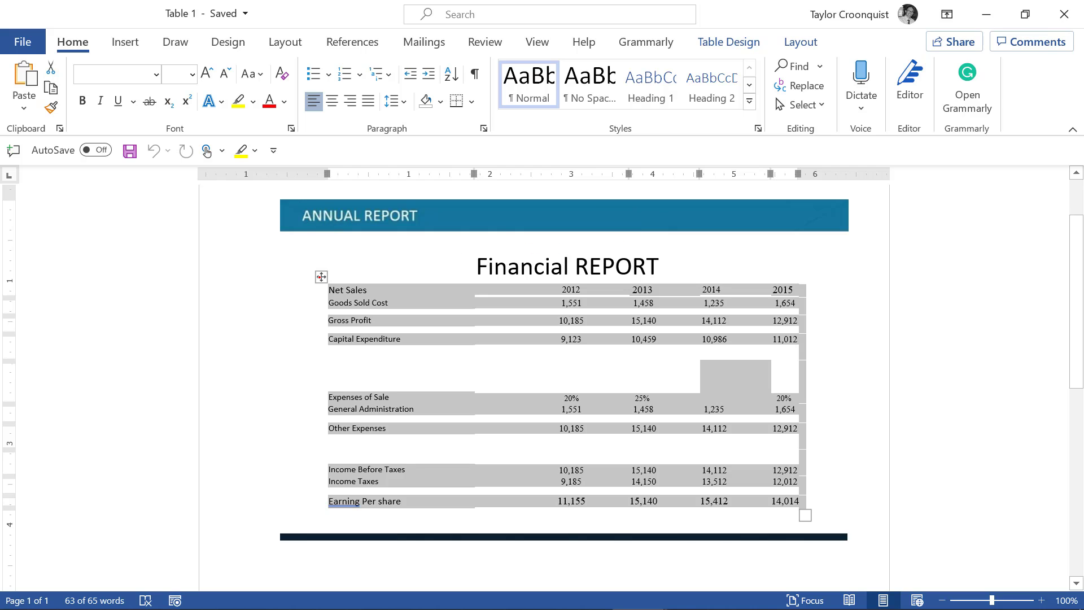
pyautogui.hotkey('ctrl', 'z')
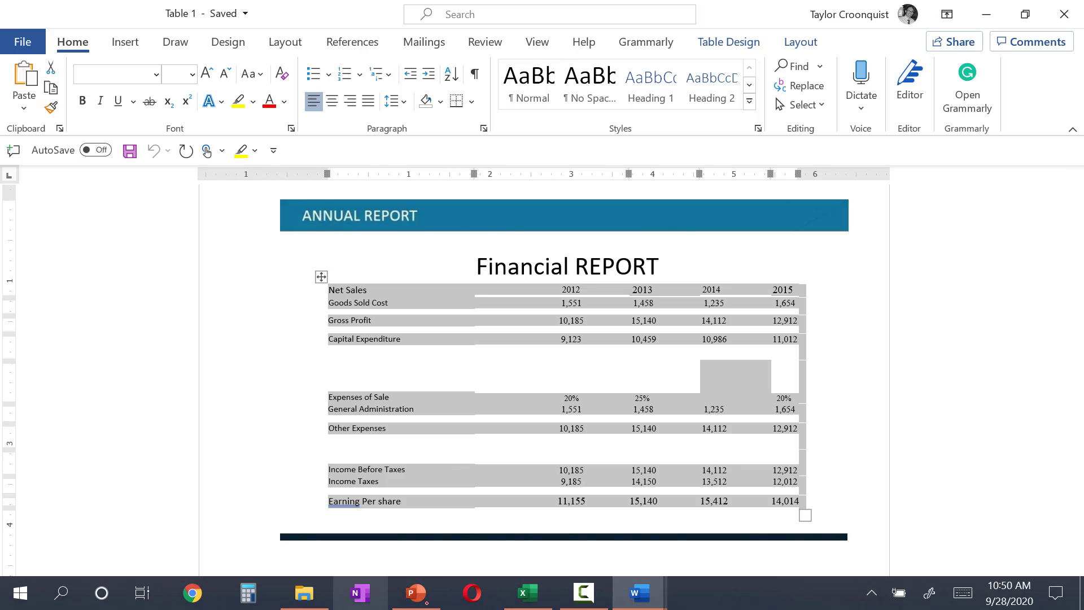
pyautogui.click(527, 600)
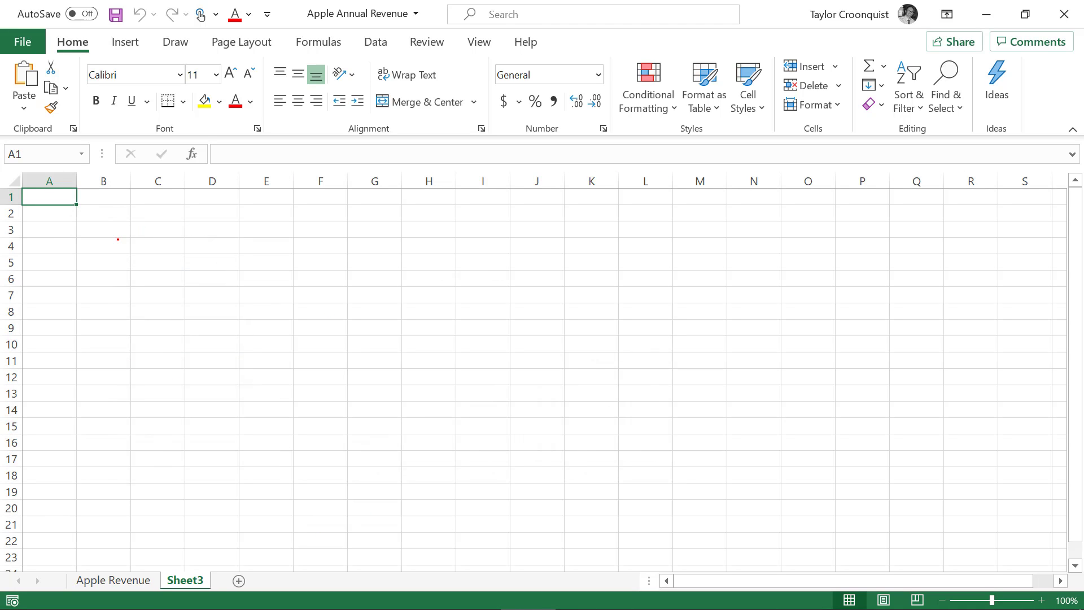
# Paste the table into Sheet3 starting at cell B4.
pyautogui.click(118, 240)
pyautogui.hotkey('ctrl', 'v')
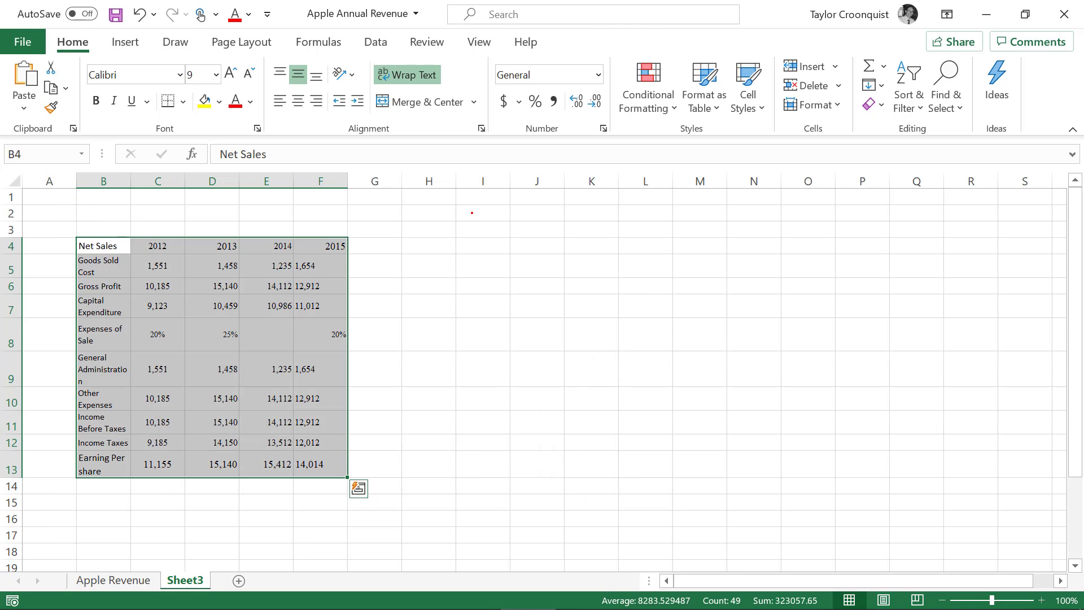
pyautogui.moveTo(158, 246); pyautogui.dragTo(330, 464)
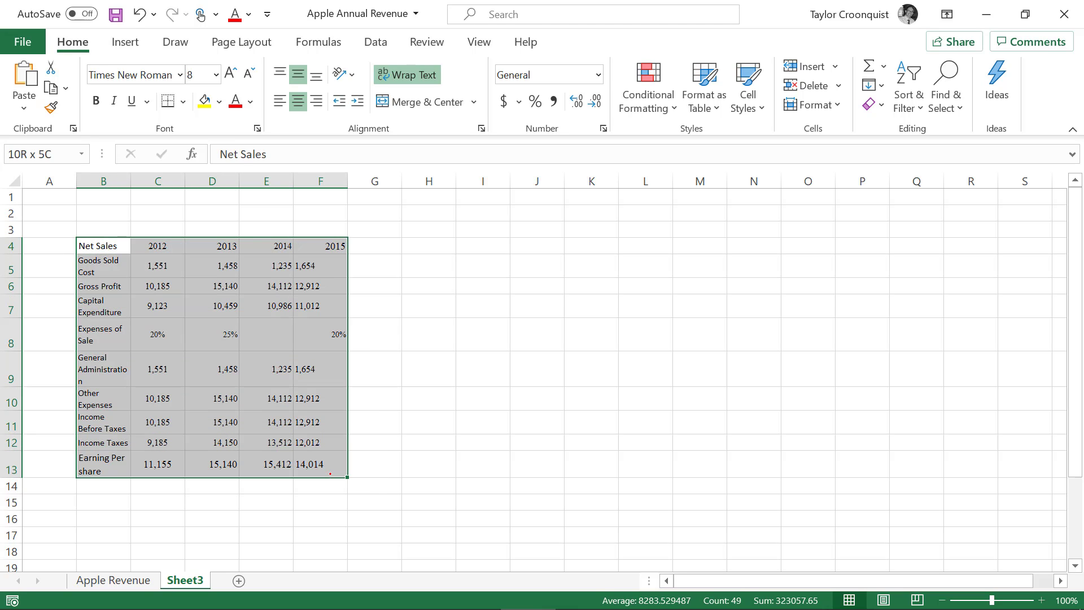
# Right-align the Net Sales table and copy range B4:F13.
pyautogui.click(316, 100)
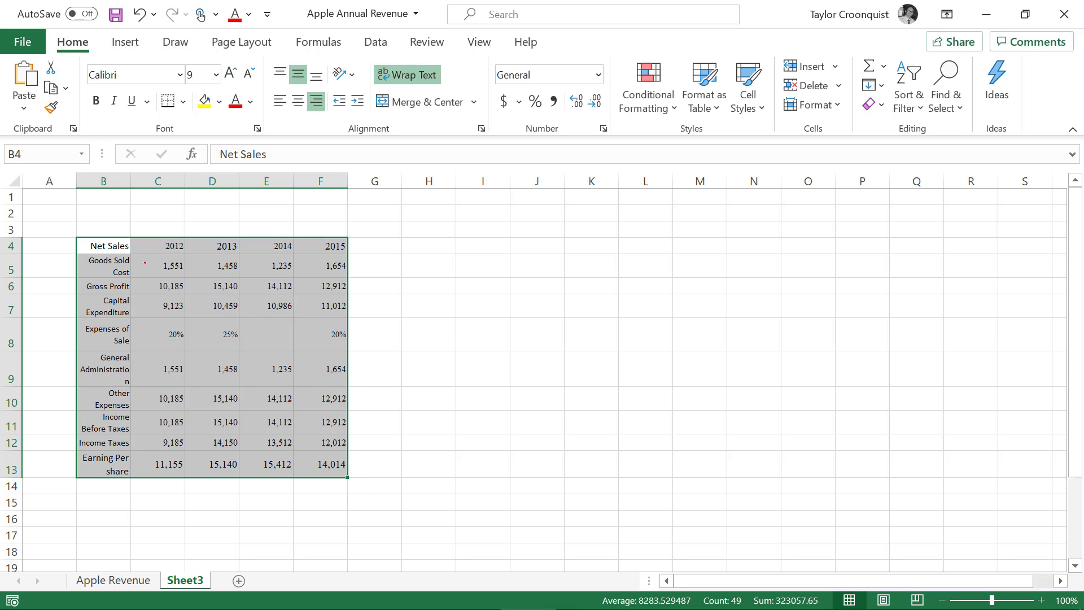
pyautogui.moveTo(103, 246); pyautogui.dragTo(325, 469)
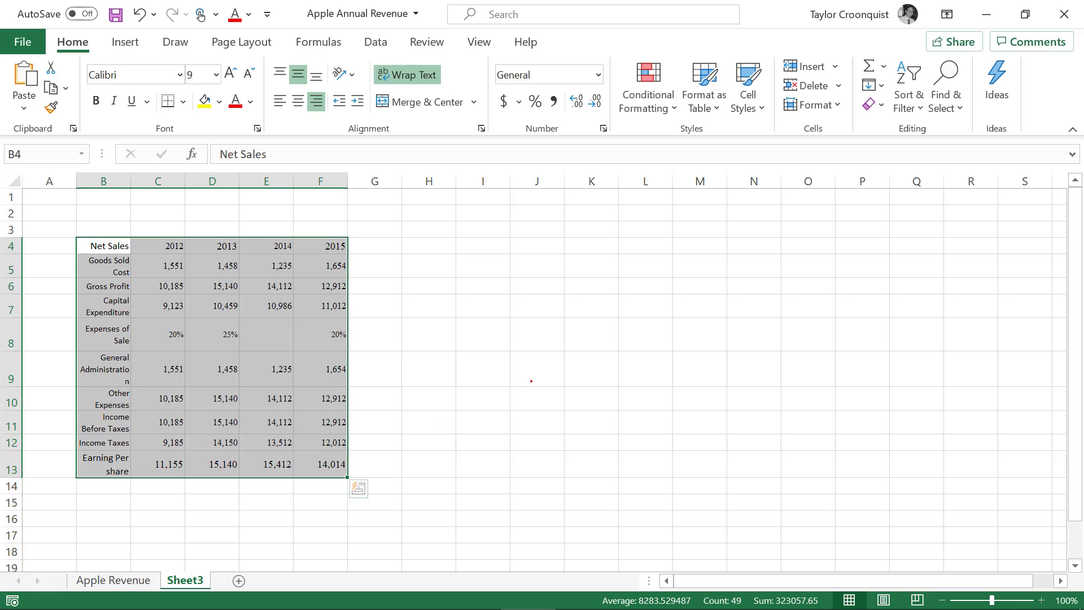
pyautogui.hotkey('ctrl', 'c')
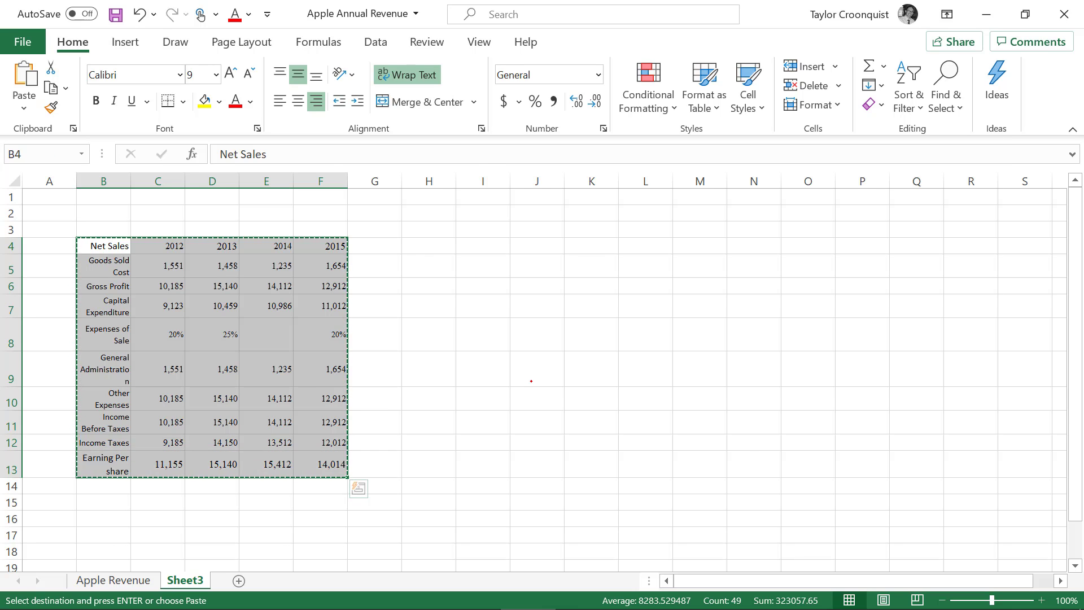
pyautogui.hotkey('alt', 'Tab')
# Add a new slide 11 after Example #1 and paste the Net Sales table onto it.
pyautogui.click(271, 363)
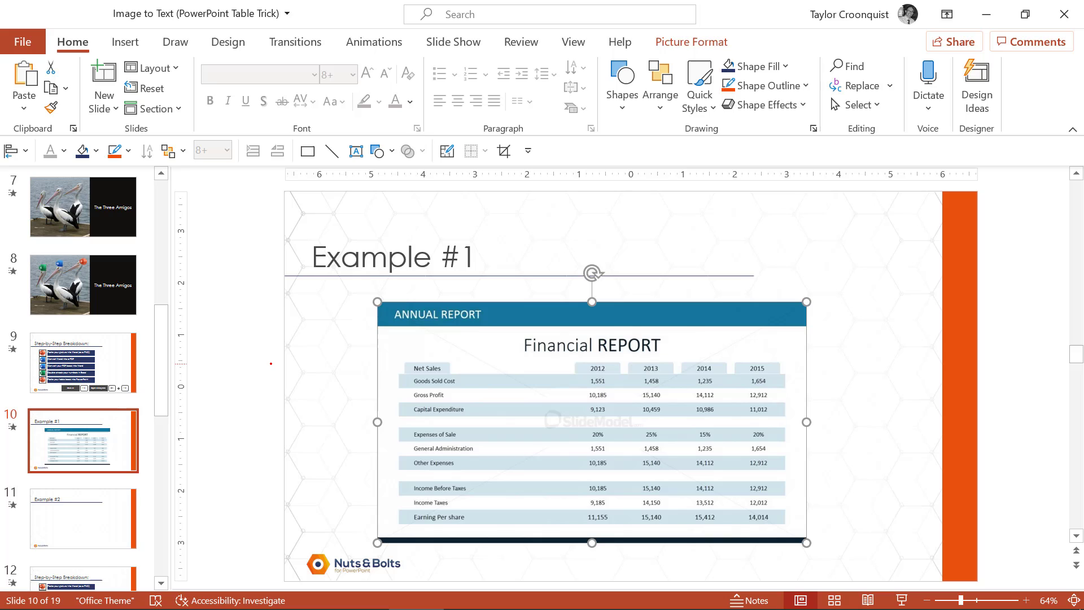
pyautogui.hotkey('ctrl', 'm')
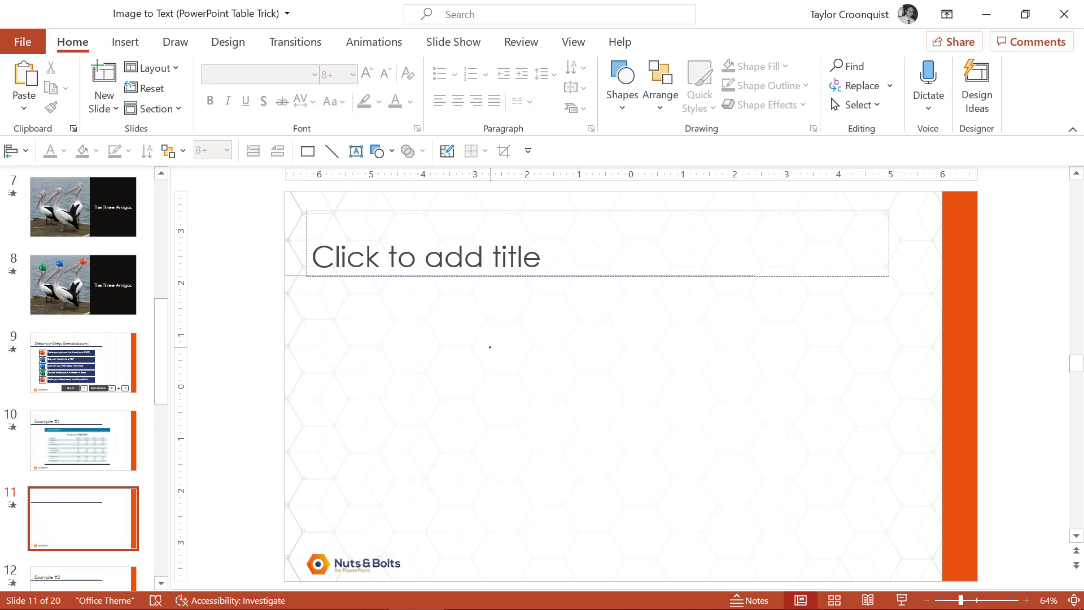
pyautogui.hotkey('ctrl', 'v')
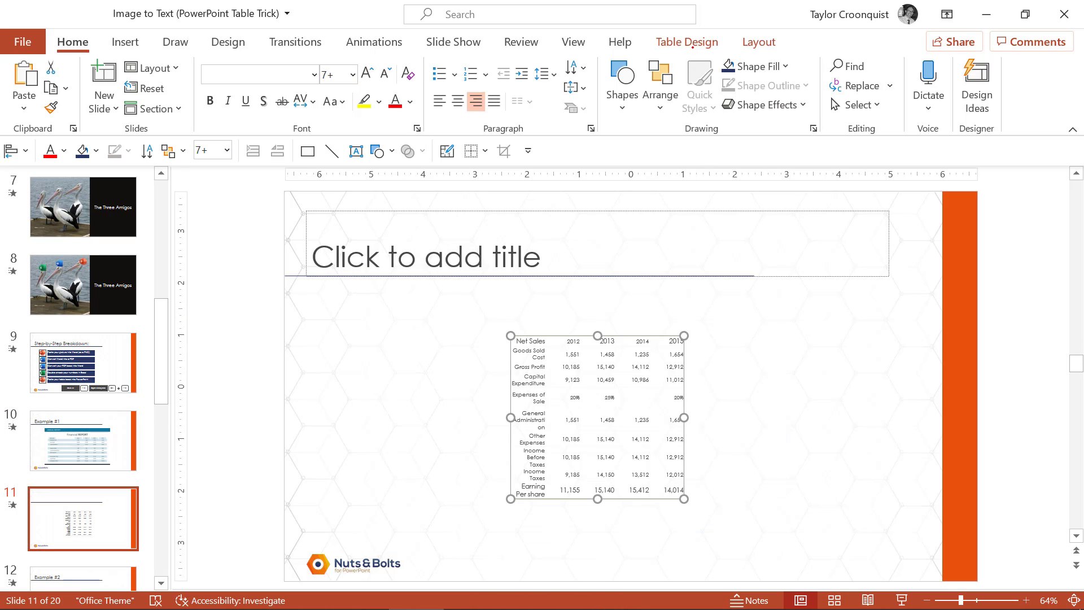
# Turn on Banded Rows and Header Row, then enlarge and reposition the table.
pyautogui.click(686, 41)
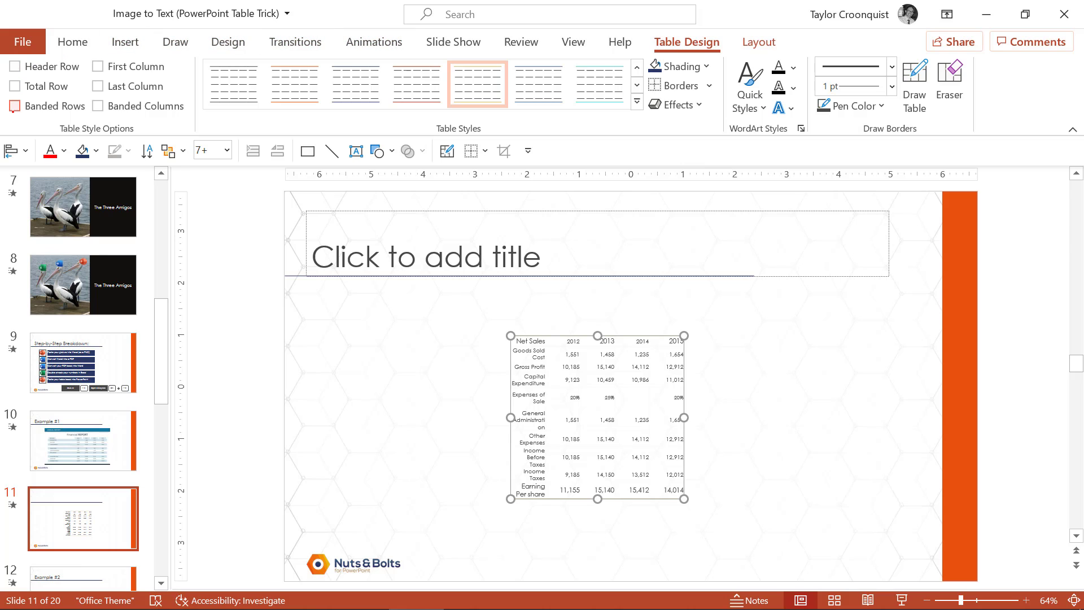
pyautogui.click(14, 106)
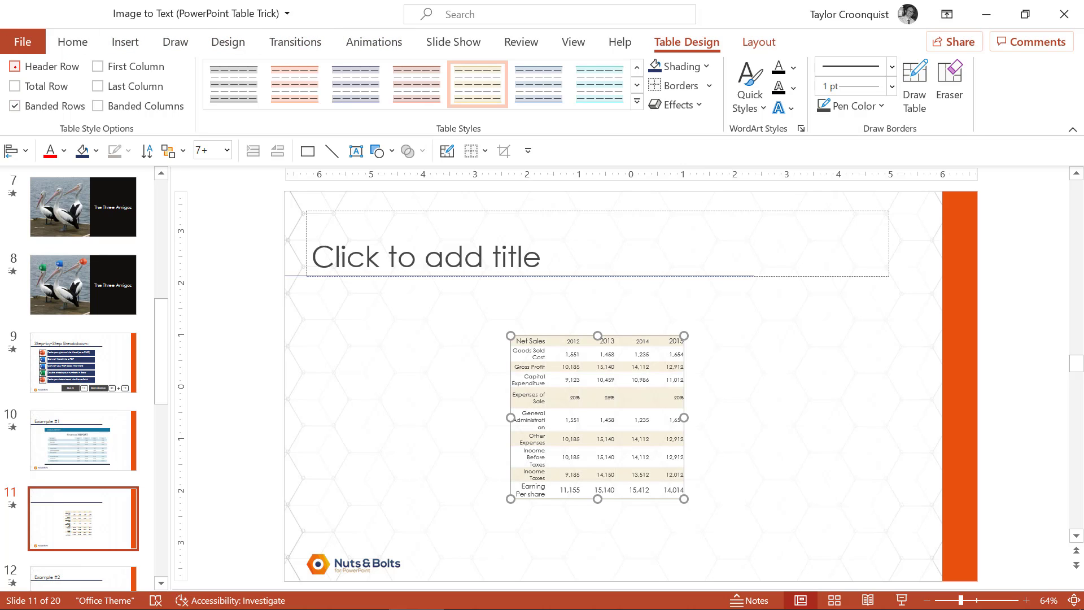
pyautogui.click(15, 66)
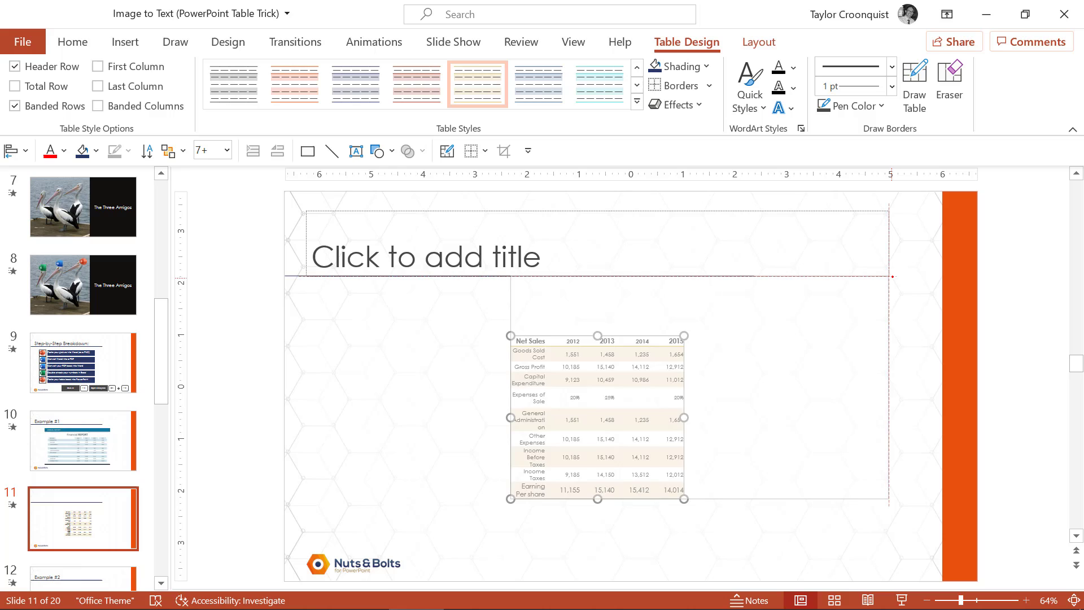
pyautogui.moveTo(683, 335); pyautogui.dragTo(895, 275)
pyautogui.click(612, 508)
pyautogui.moveTo(612, 508); pyautogui.dragTo(609, 520)
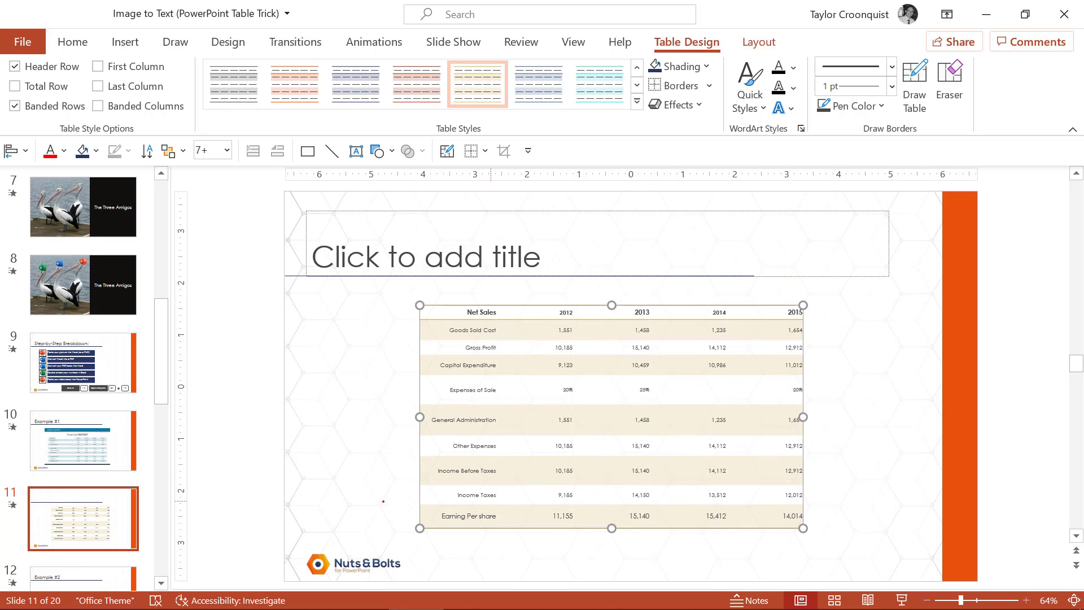
# Go to the Example #2 slide, then copy B2:D20 from Excel's Apple Revenue sheet.
pyautogui.click(83, 576)
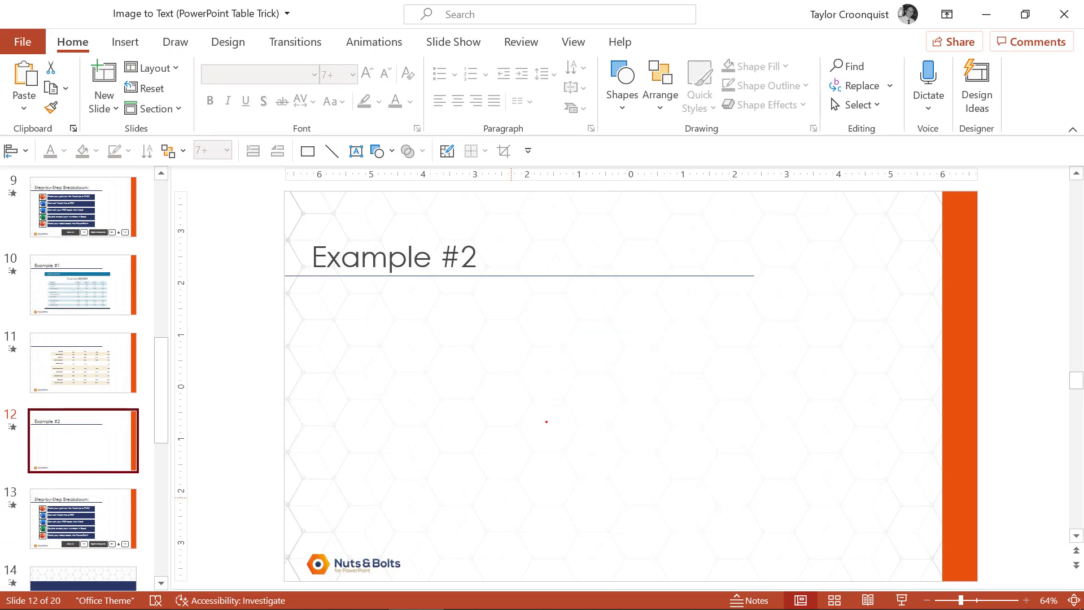
pyautogui.click(486, 345)
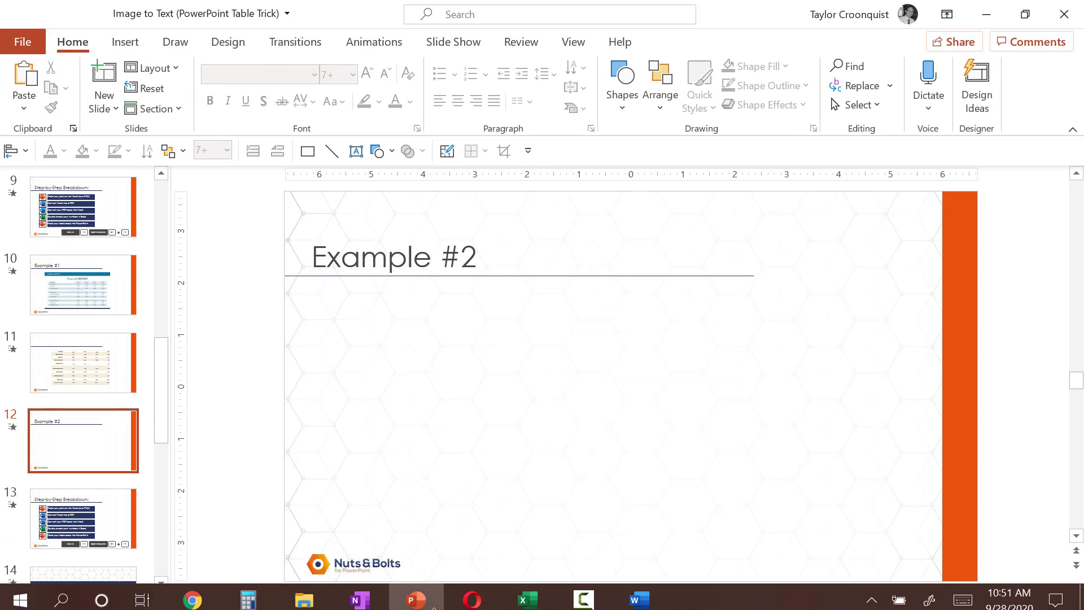
pyautogui.click(528, 593)
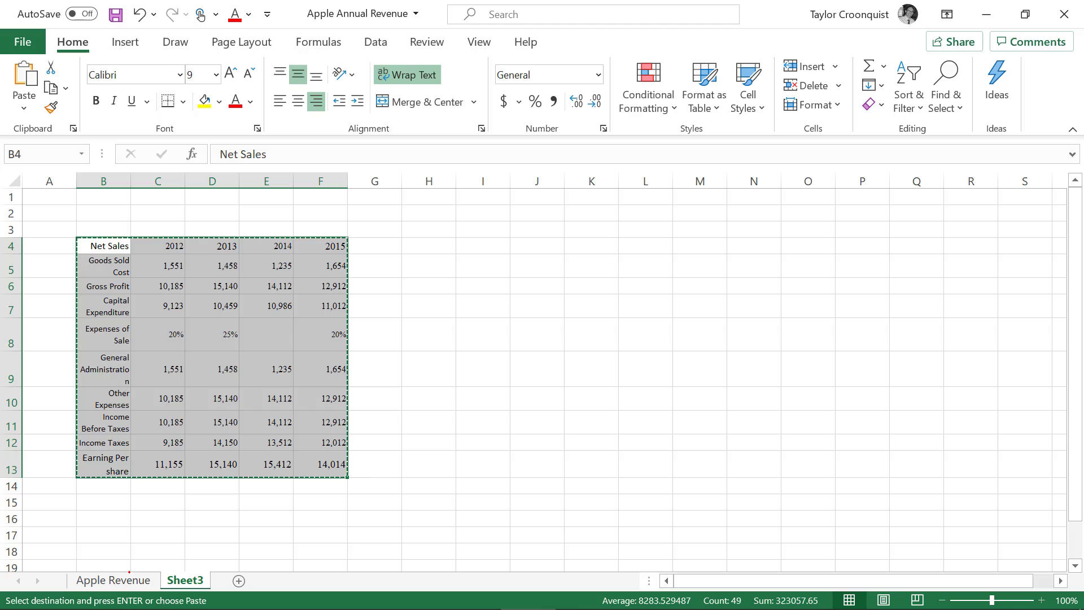
pyautogui.click(113, 580)
pyautogui.moveTo(70, 219); pyautogui.dragTo(273, 476)
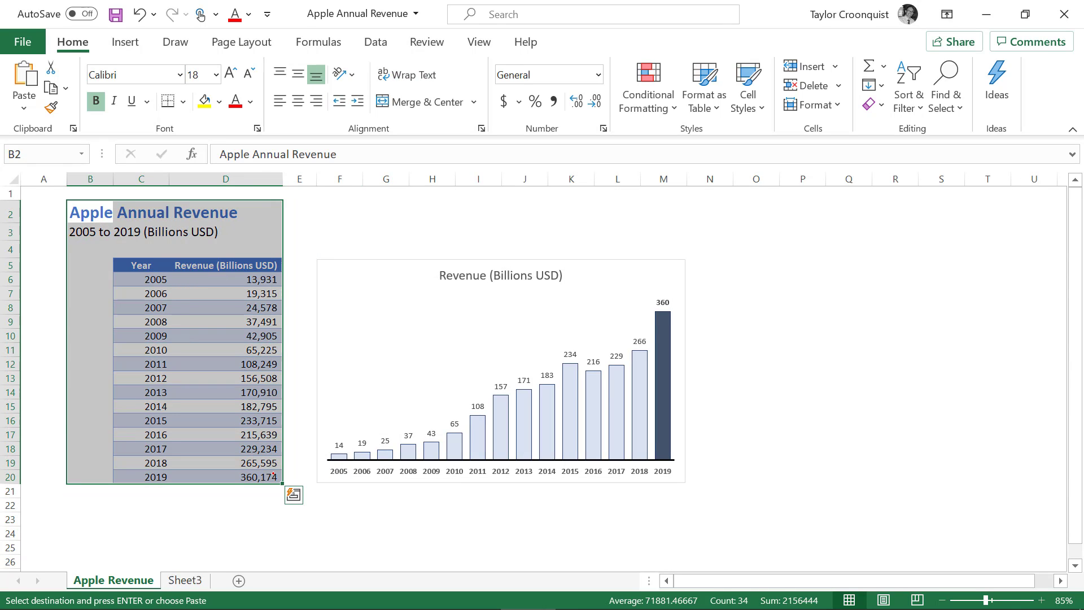
pyautogui.hotkey('ctrl', 'c')
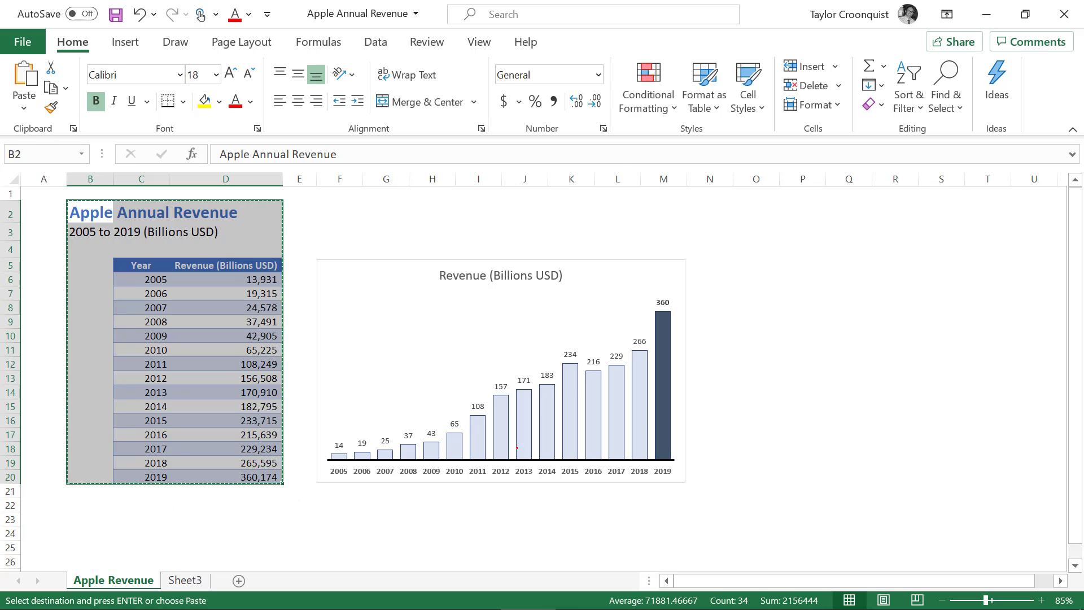
pyautogui.hotkey('alt', 'Tab')
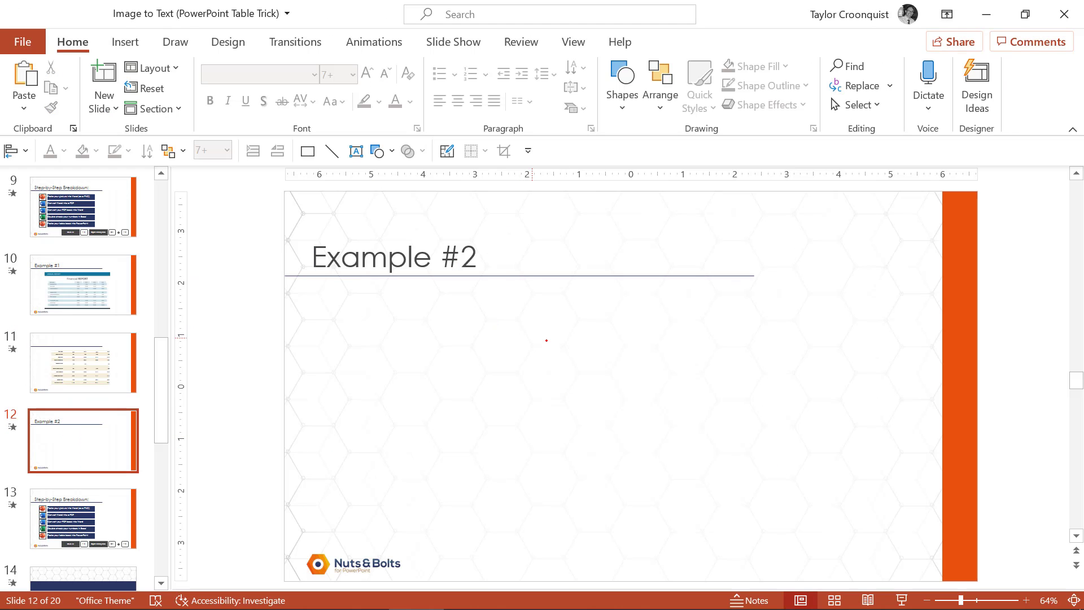
# Paste the revenue table as an Enhanced Metafile picture and move it right of the title.
pyautogui.hotkey('ctrl', 'alt', 'v')
pyautogui.click(535, 299)
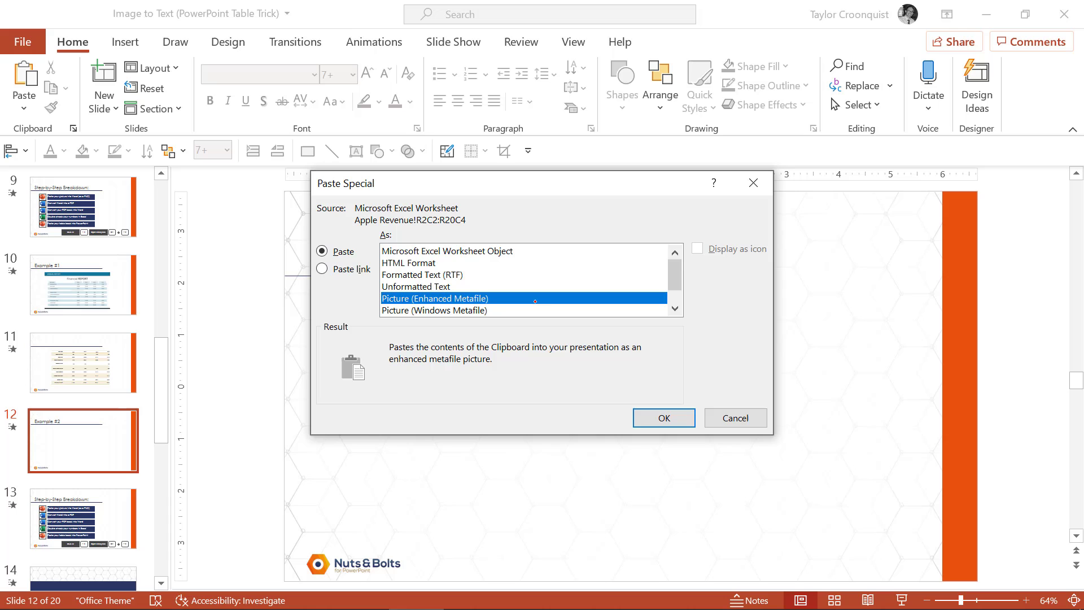
pyautogui.click(677, 413)
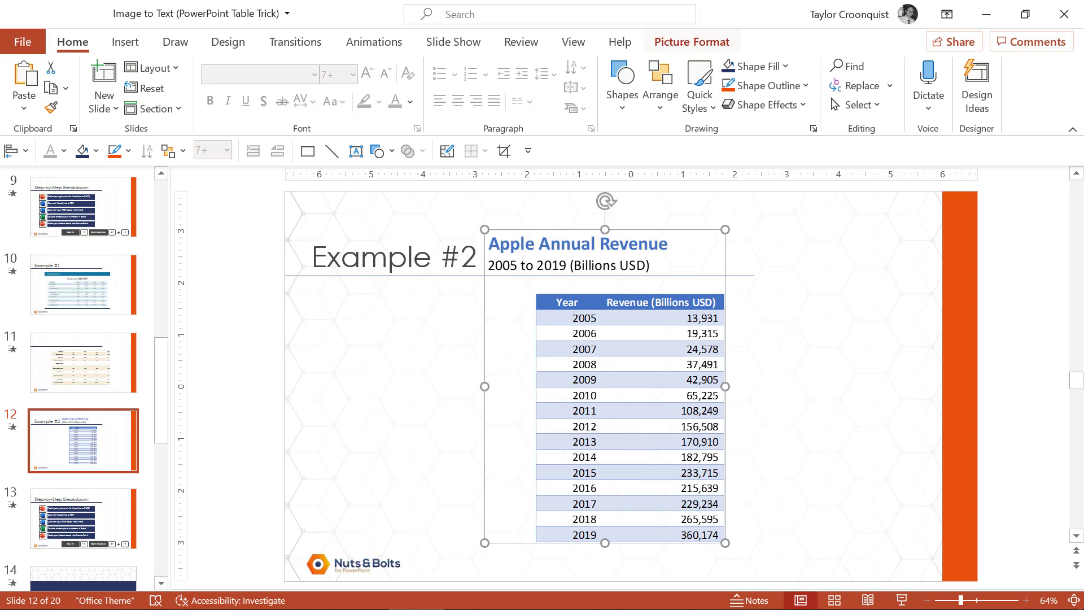
pyautogui.moveTo(584, 336); pyautogui.dragTo(707, 342)
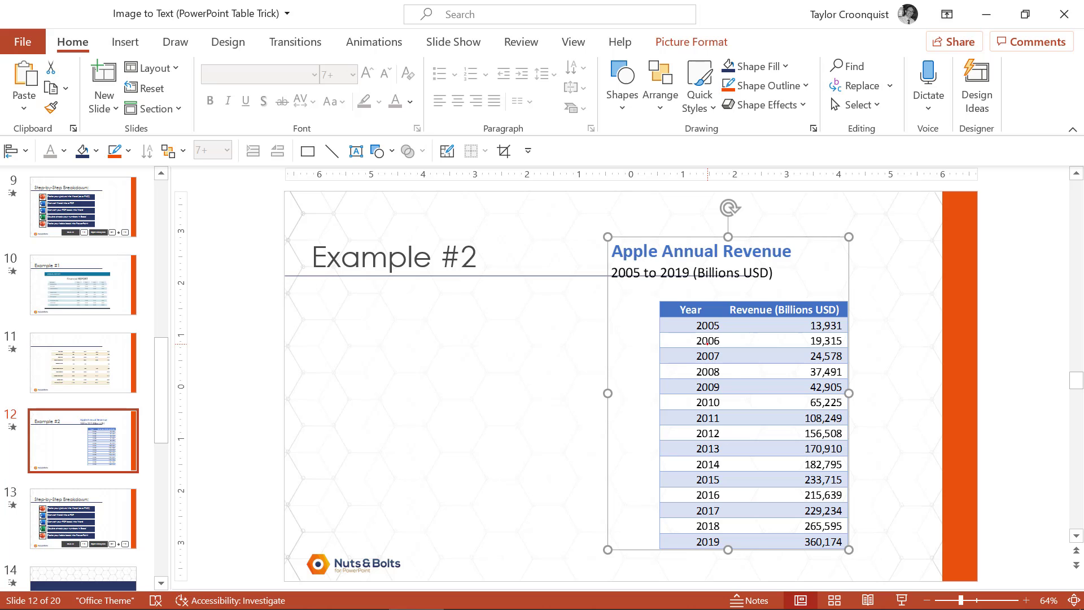
# Launch Word from the Start search and start a blank document.
pyautogui.press('super')
pyautogui.write('word')
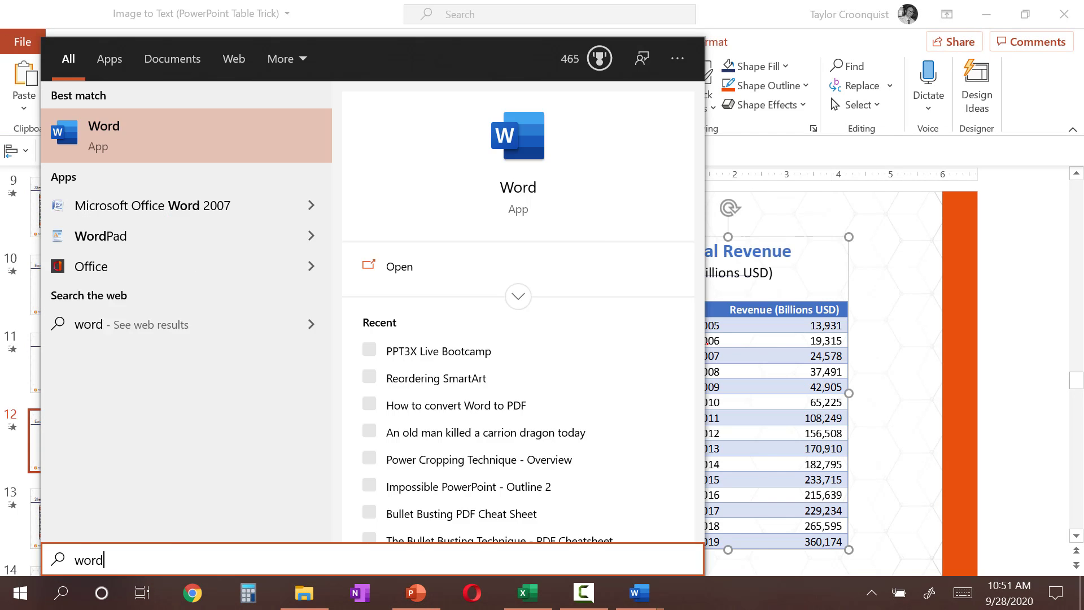
pyautogui.press('Return')
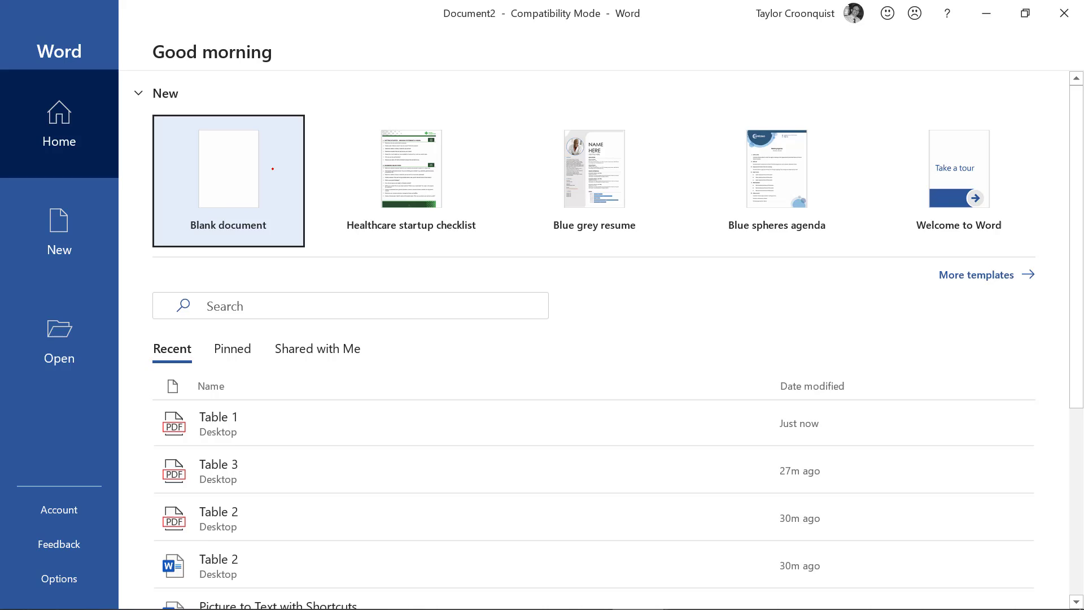
pyautogui.click(273, 168)
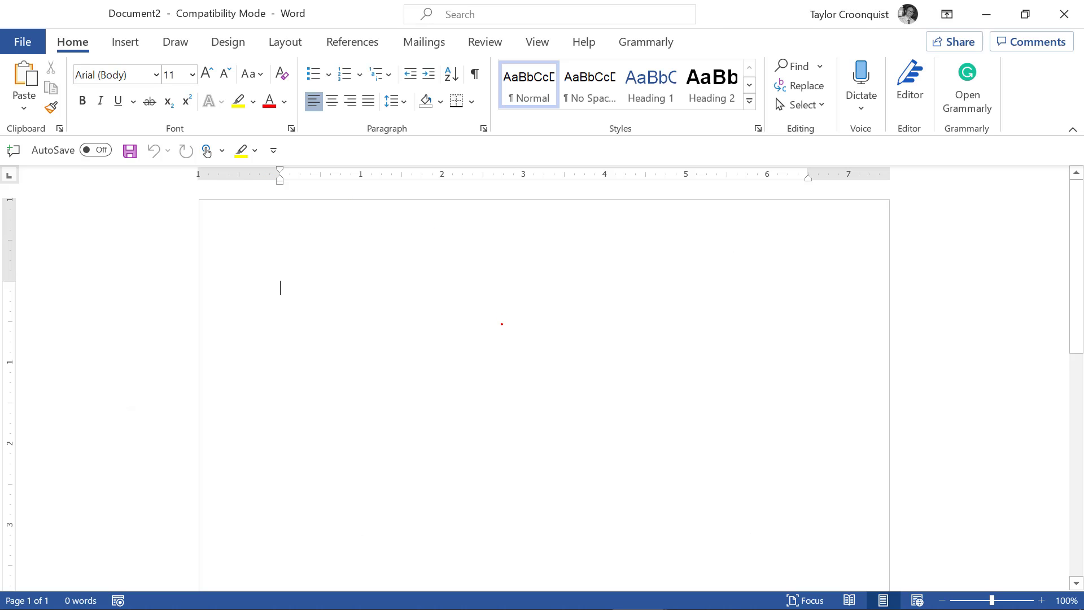
# Paste the copied Apple Annual Revenue table as a PNG picture and bring up Save As.
pyautogui.hotkey('ctrl', 'alt', 'v')
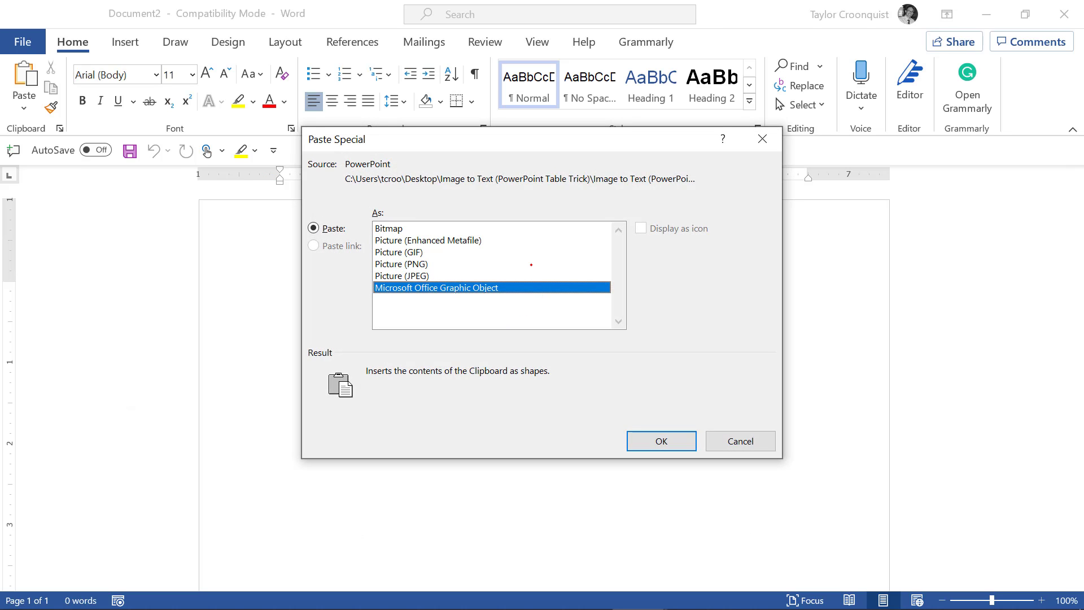
pyautogui.click(466, 264)
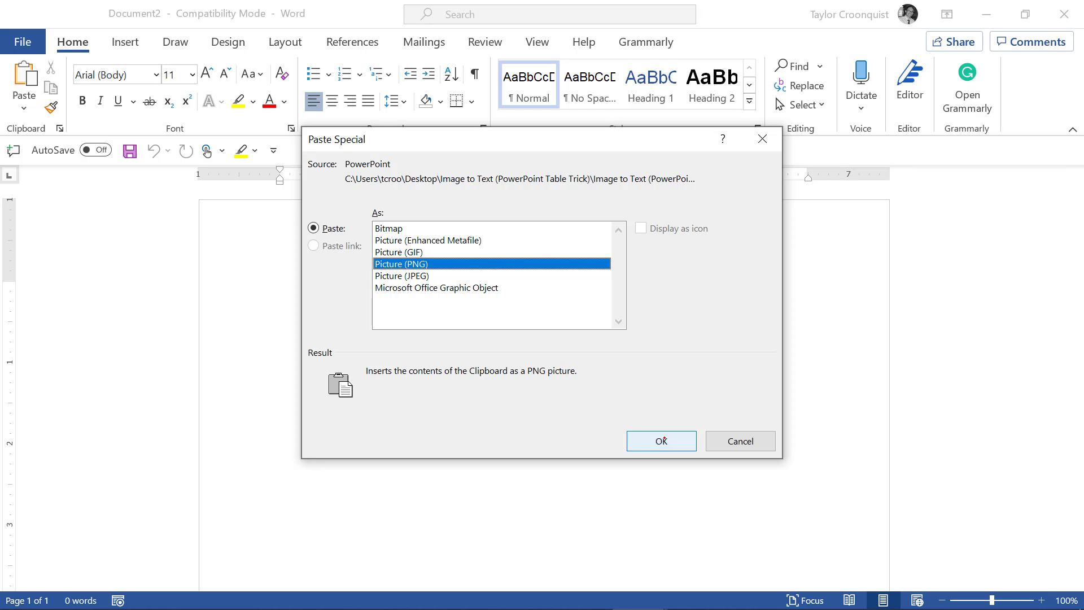
pyautogui.click(661, 441)
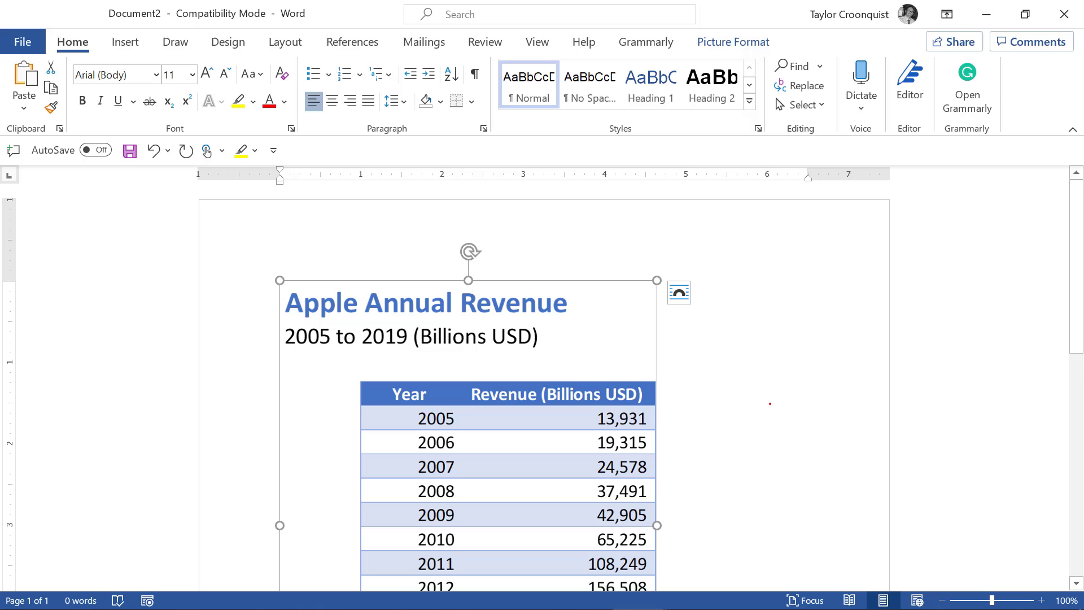
pyautogui.click(770, 403)
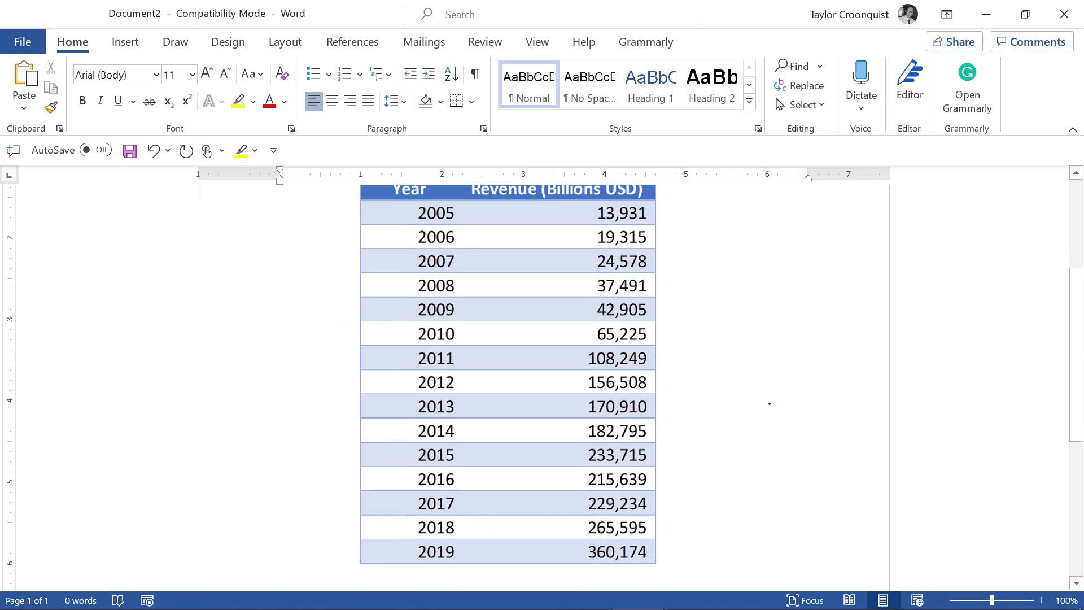
pyautogui.press('F12')
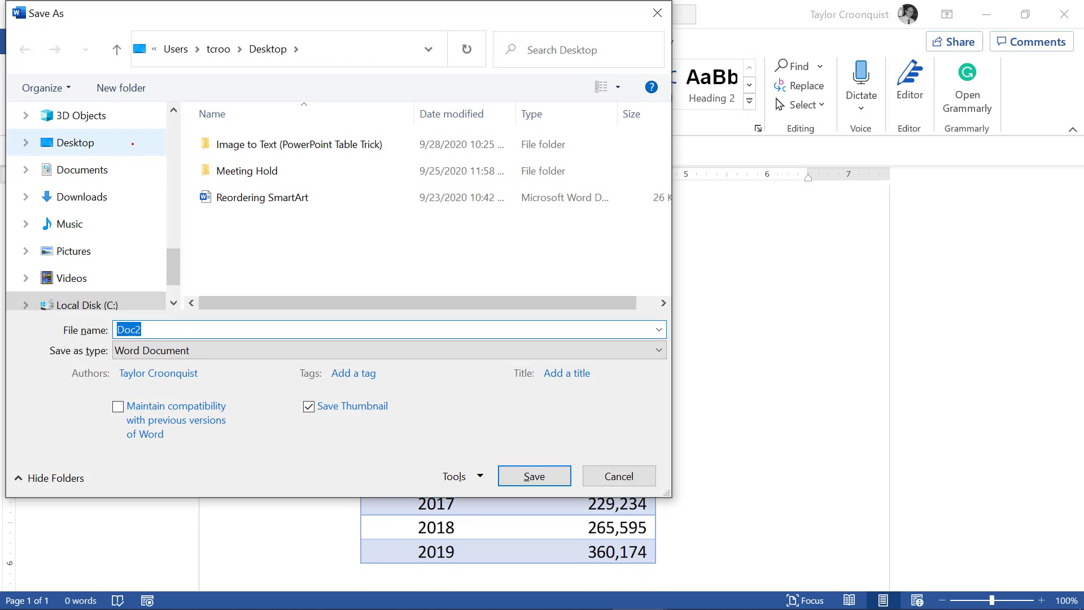
# Save the document as a PDF named 'Table 2' and close its Edge preview.
pyautogui.write('T')
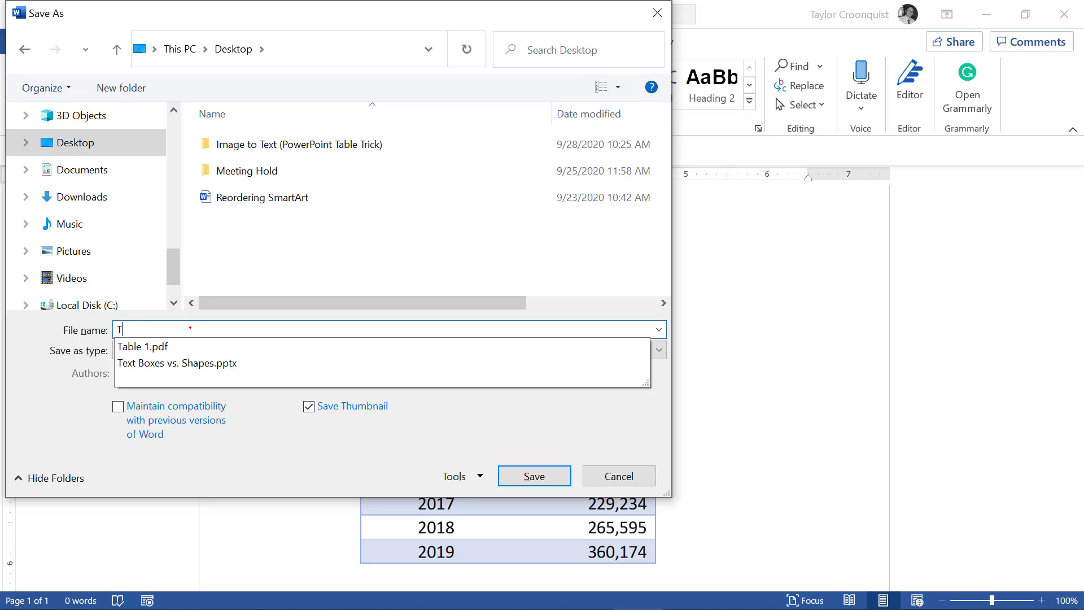
pyautogui.write('able 2')
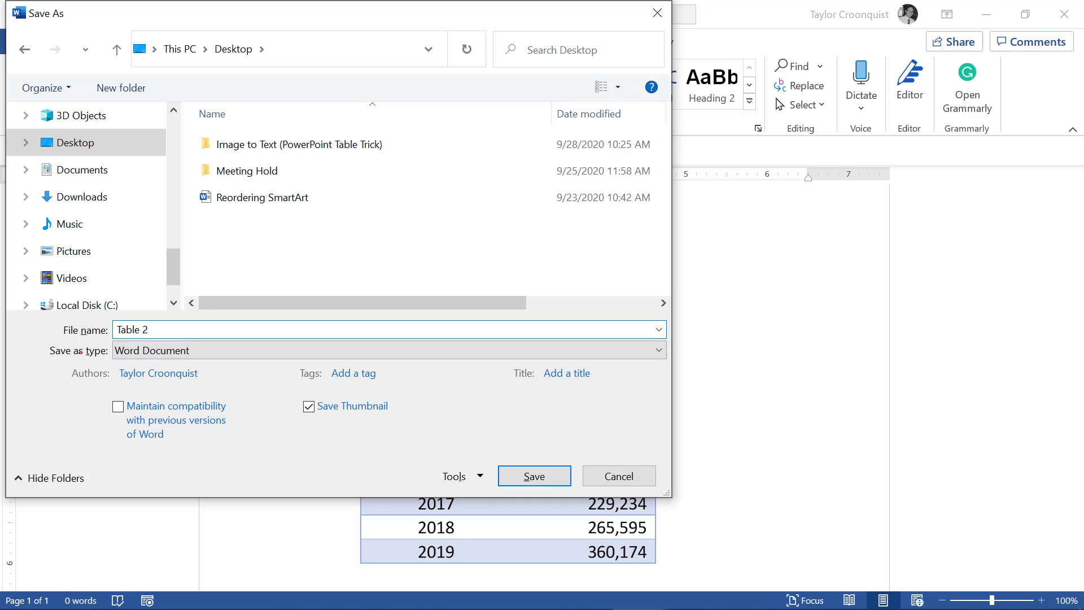
pyautogui.click(221, 350)
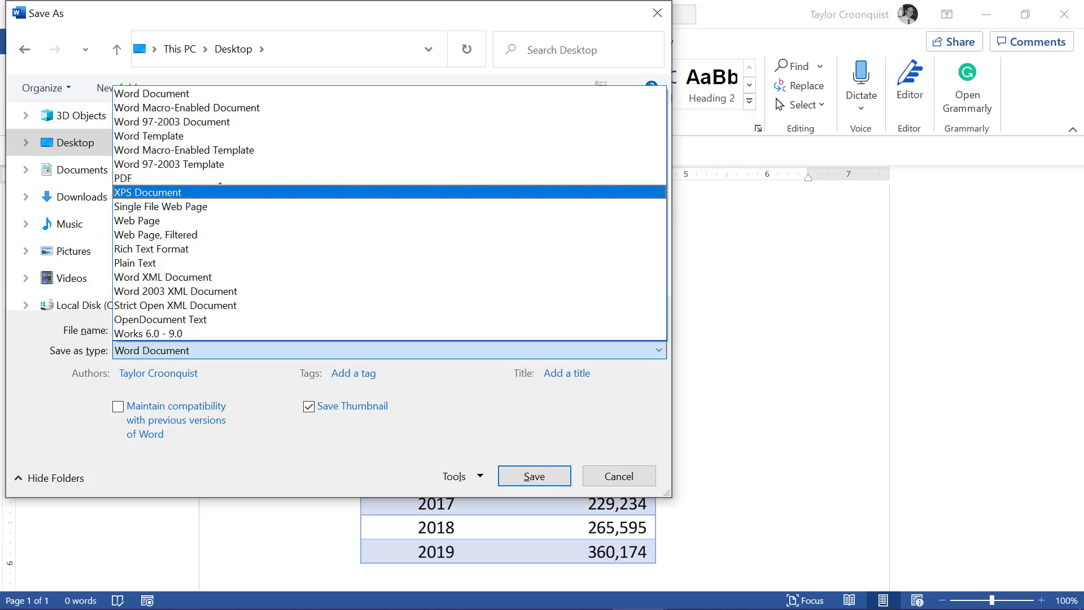
pyautogui.click(220, 180)
pyautogui.click(535, 493)
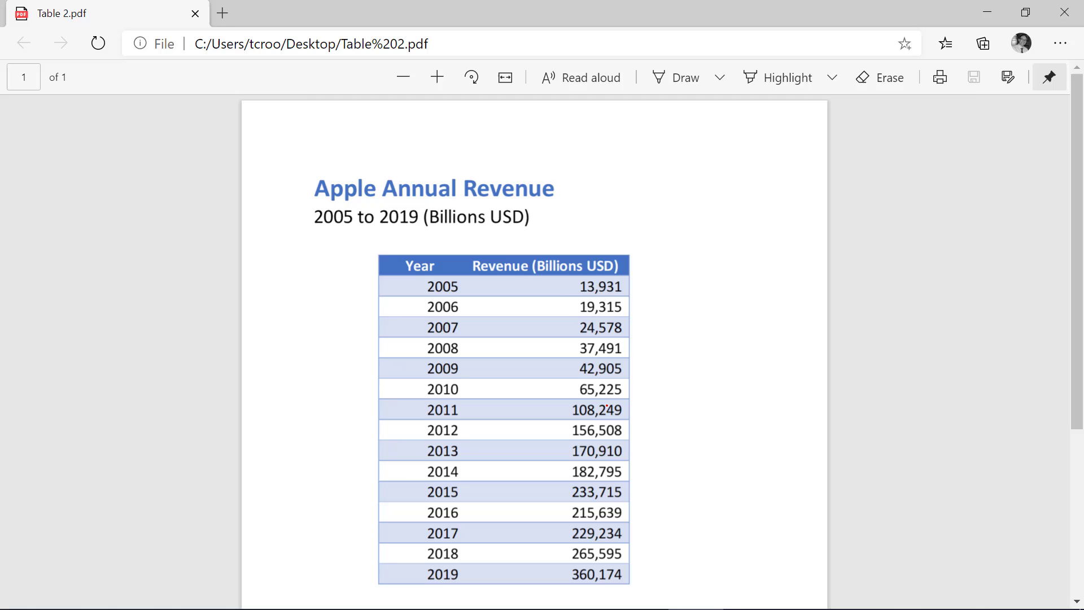
pyautogui.click(1064, 13)
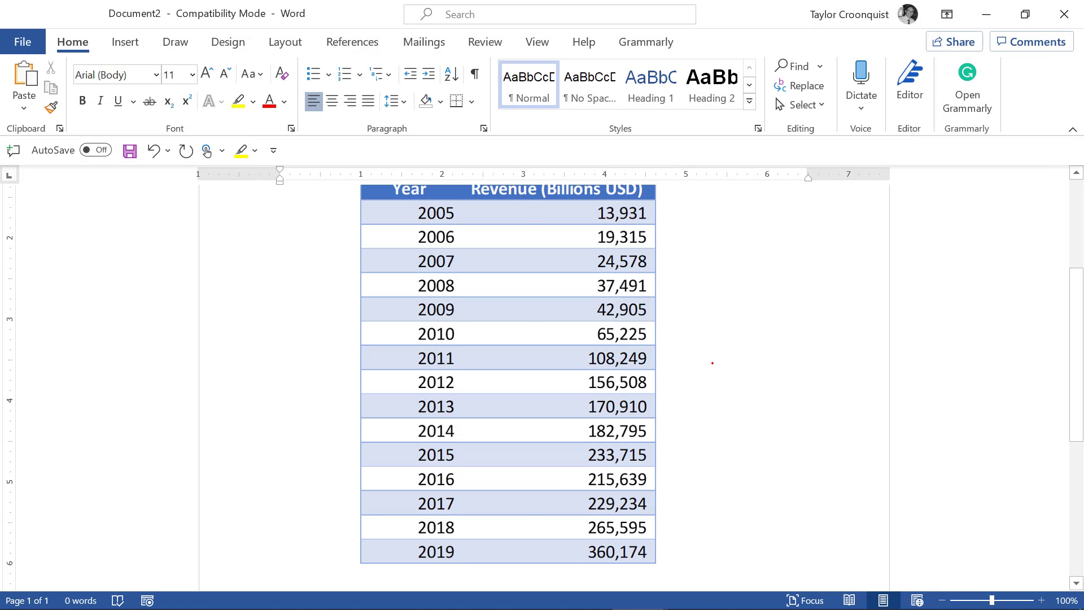
# Open Table 2.pdf in Word and accept converting it into an editable document.
pyautogui.click(206, 150)
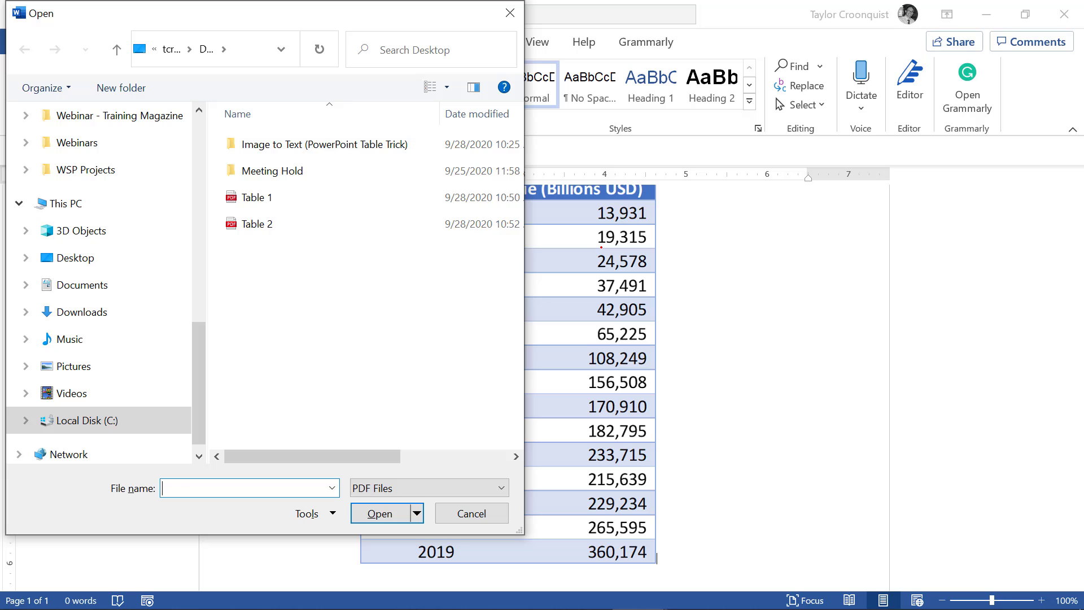
pyautogui.click(290, 223)
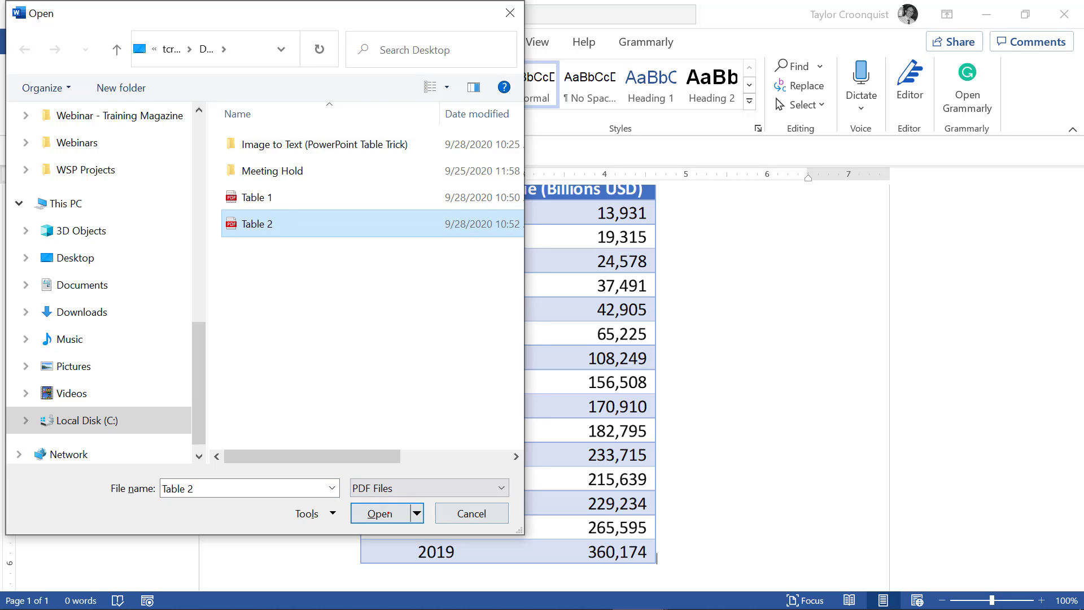
pyautogui.click(388, 515)
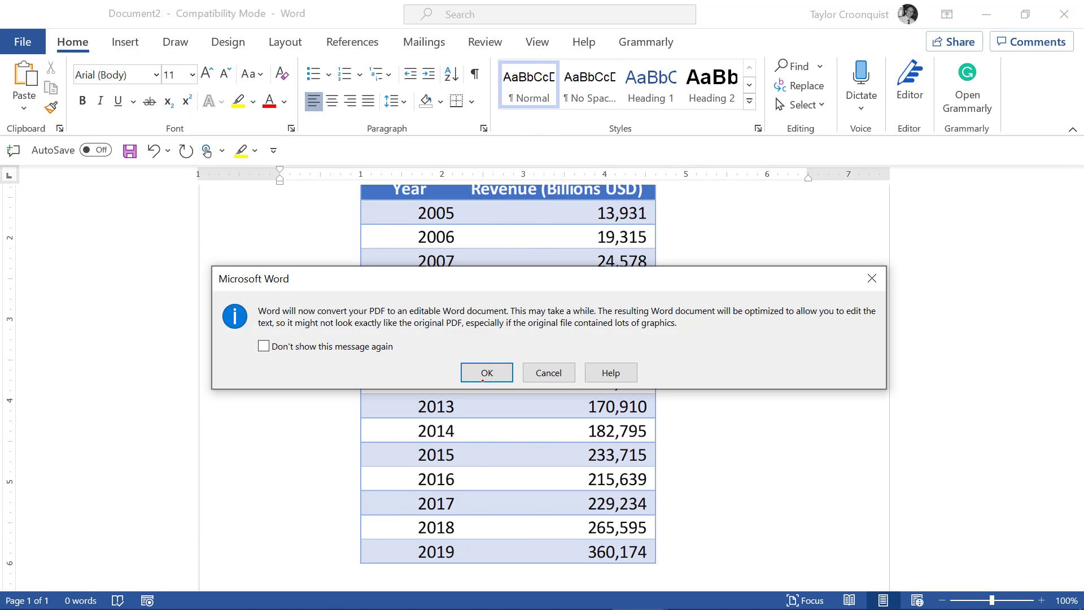
pyautogui.click(483, 380)
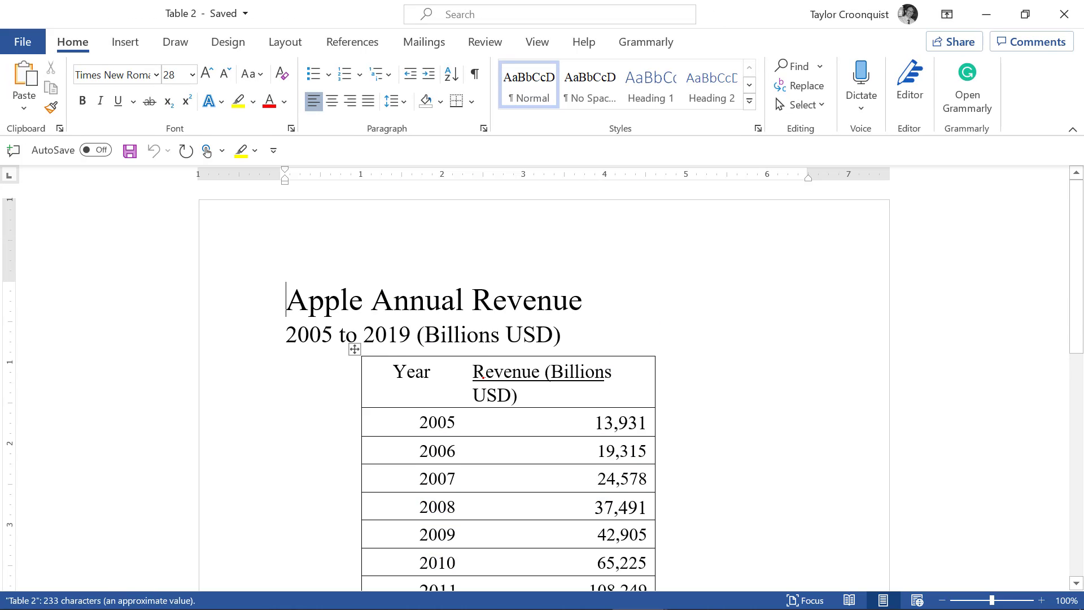
# Select the whole converted revenue table and switch back toward PowerPoint.
pyautogui.scroll(-2, 483, 378)
pyautogui.moveTo(287, 219); pyautogui.dragTo(555, 241)
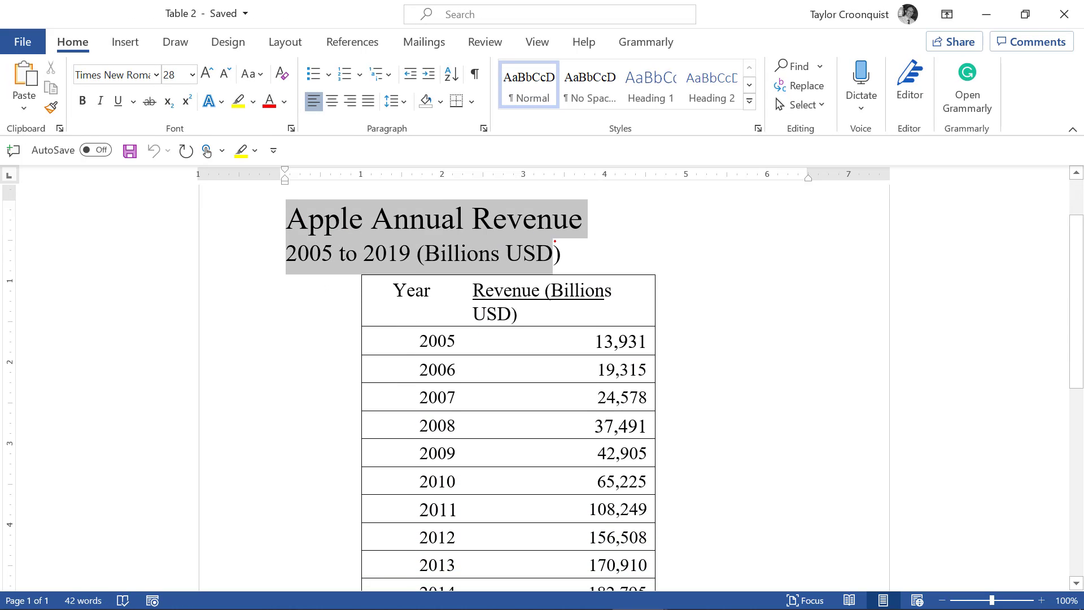
pyautogui.click(386, 277)
pyautogui.click(355, 269)
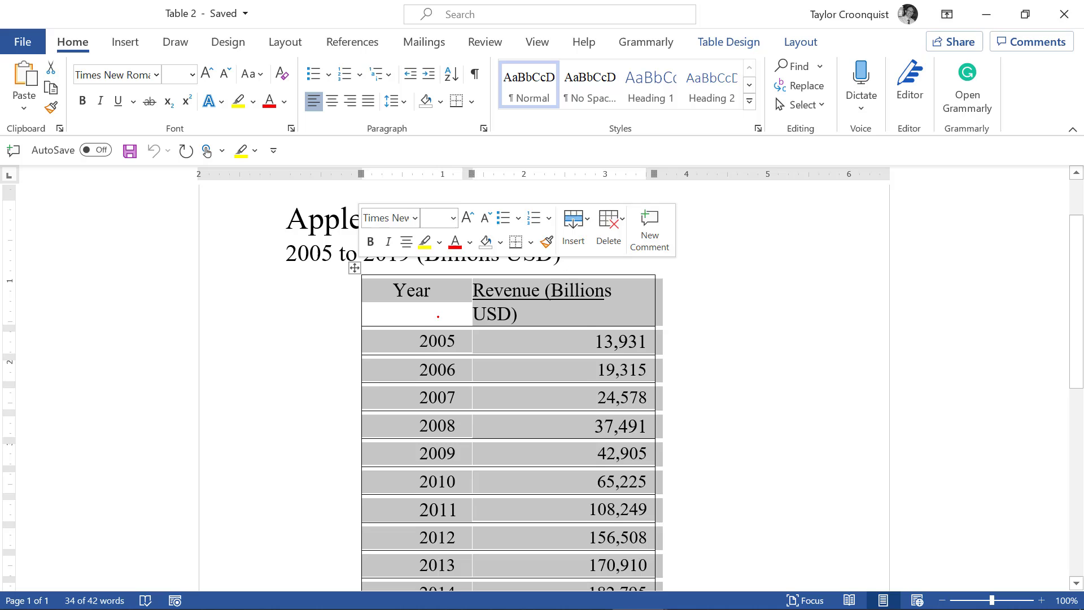
pyautogui.scroll(-2, 496, 345)
pyautogui.scroll(-1, 452, 250)
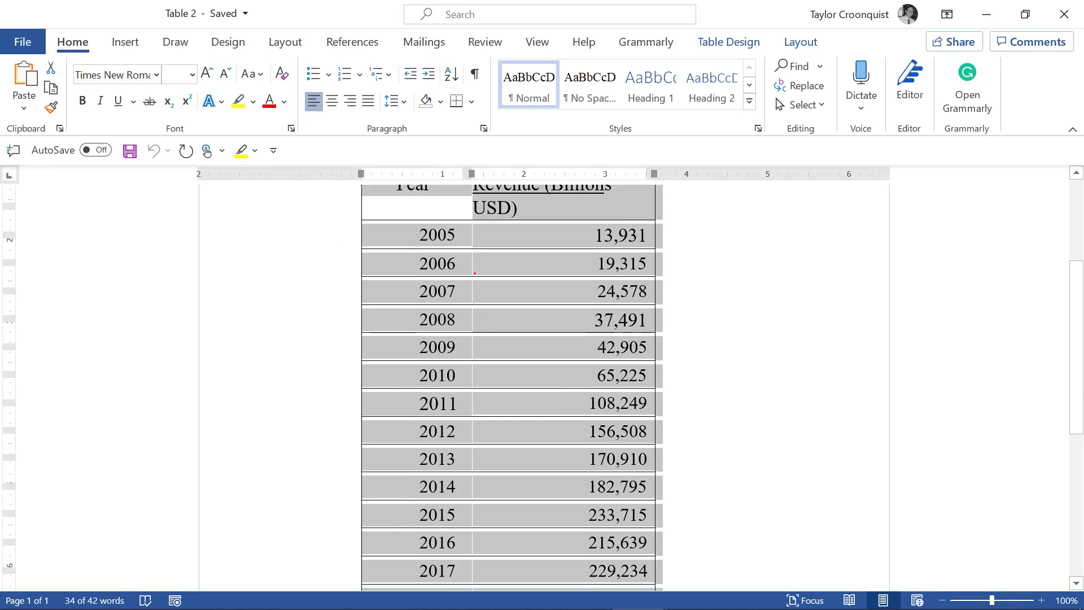
pyautogui.scroll(3, 468, 332)
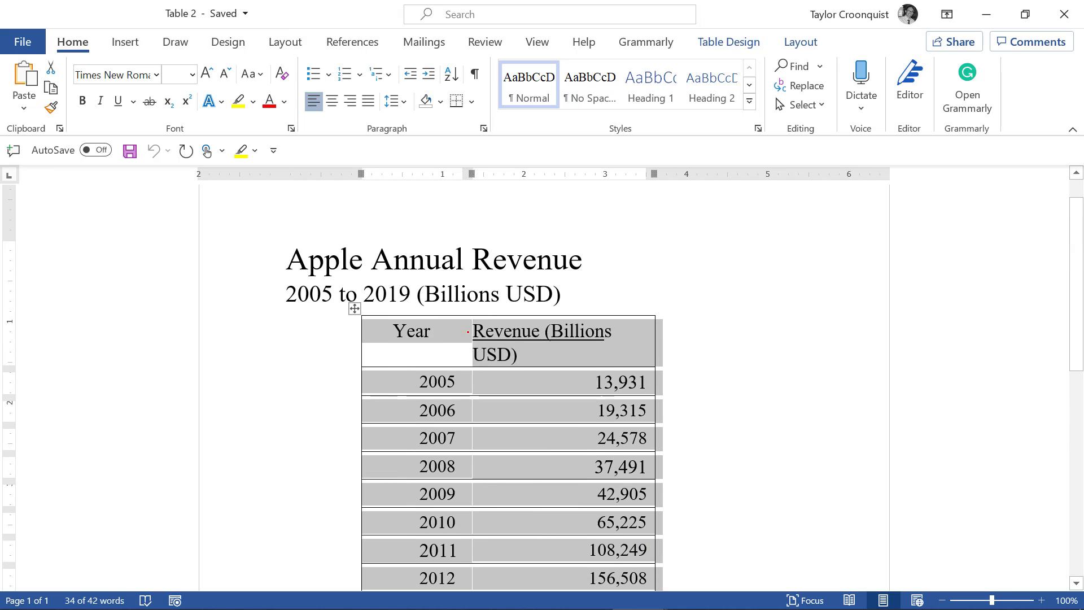
pyautogui.hotkey('alt', 'Tab')
# Add a slide after Example #2, paste the revenue table, and widen it so the header fits one line.
pyautogui.press('Tab')
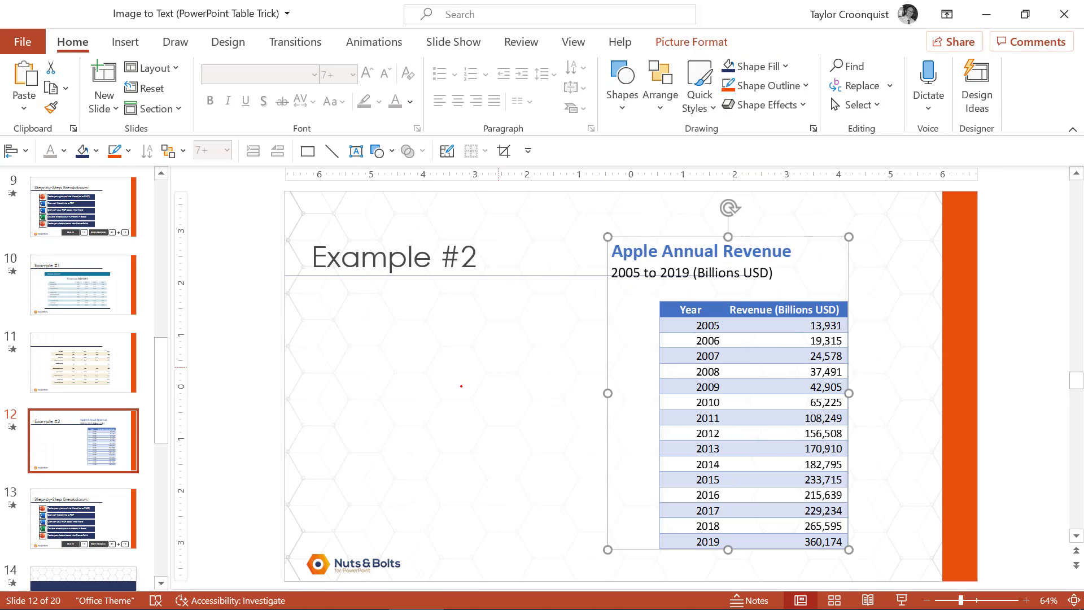
pyautogui.hotkey('ctrl', 'm')
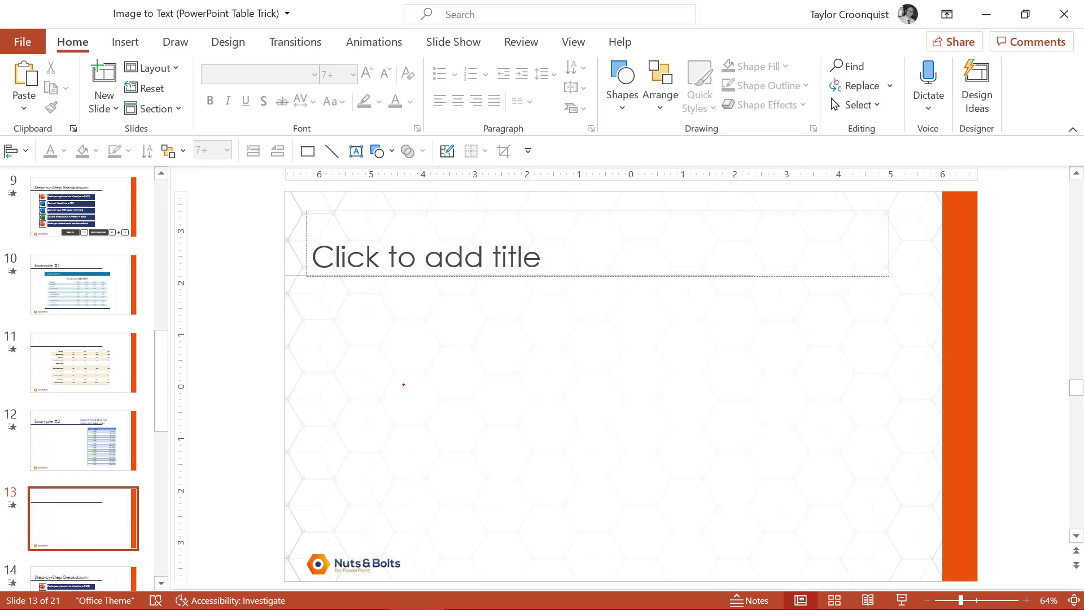
pyautogui.hotkey('ctrl', 'v')
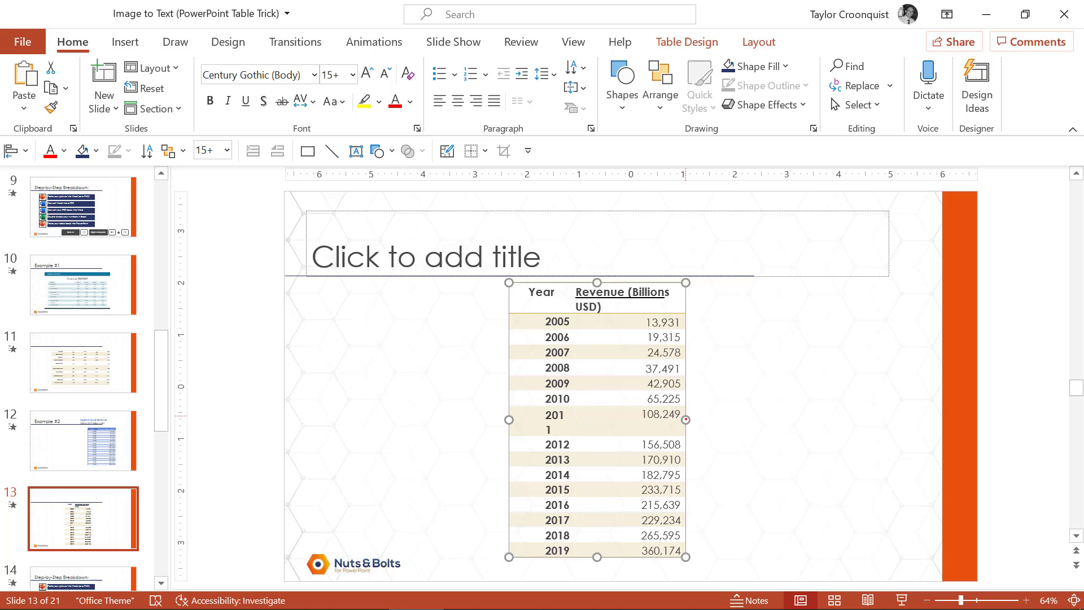
pyautogui.moveTo(686, 420); pyautogui.dragTo(774, 420)
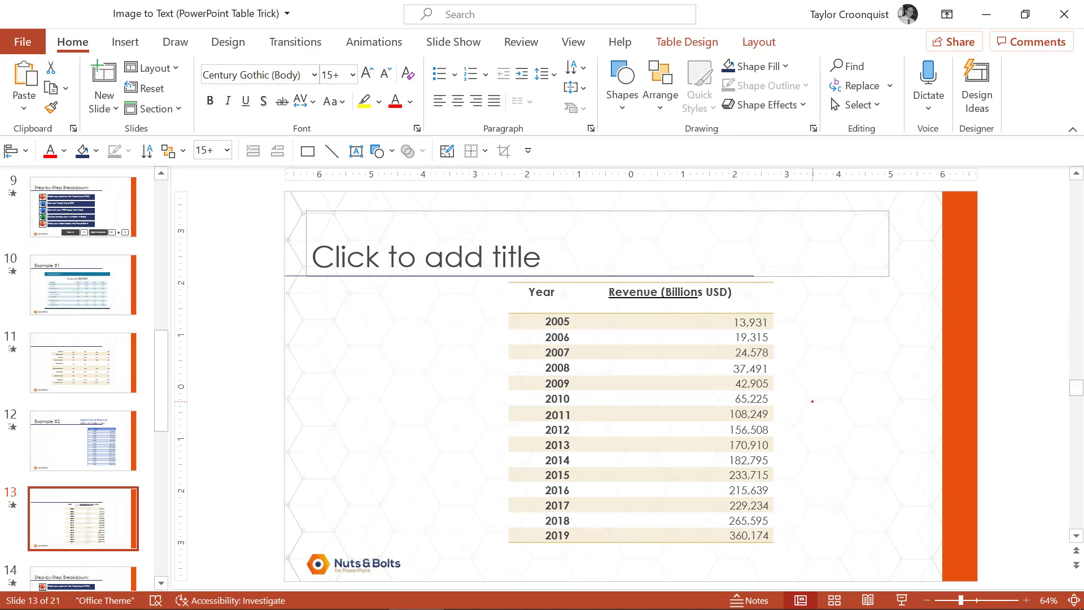
pyautogui.click(489, 385)
pyautogui.moveTo(648, 307); pyautogui.dragTo(644, 314)
pyautogui.click(118, 569)
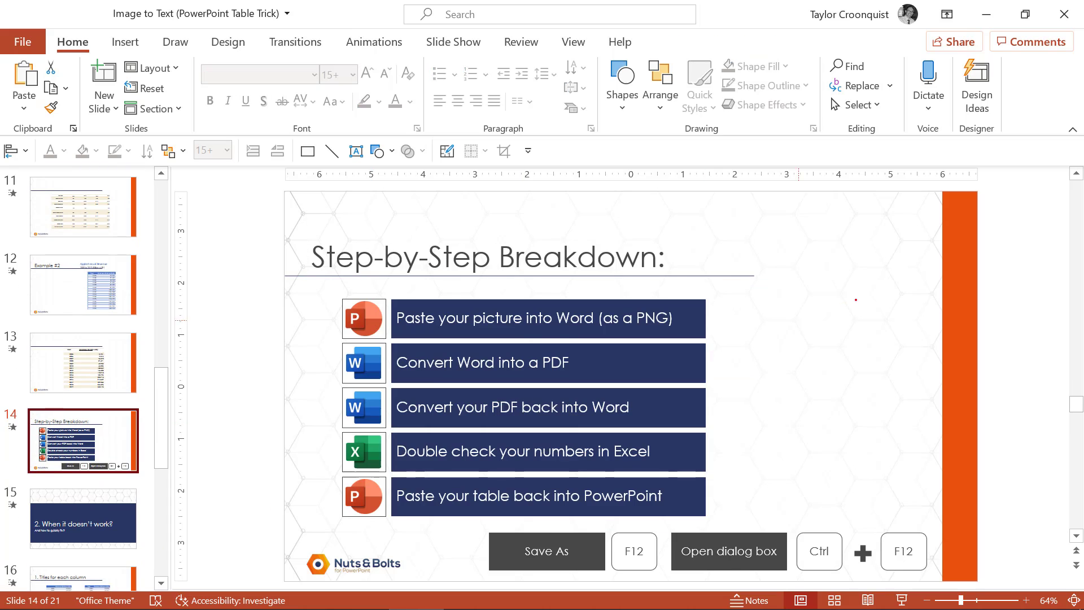
# Present the slideshow from slide 14 through the troubleshooting tips slides.
pyautogui.hotkey('shift', 'F5')
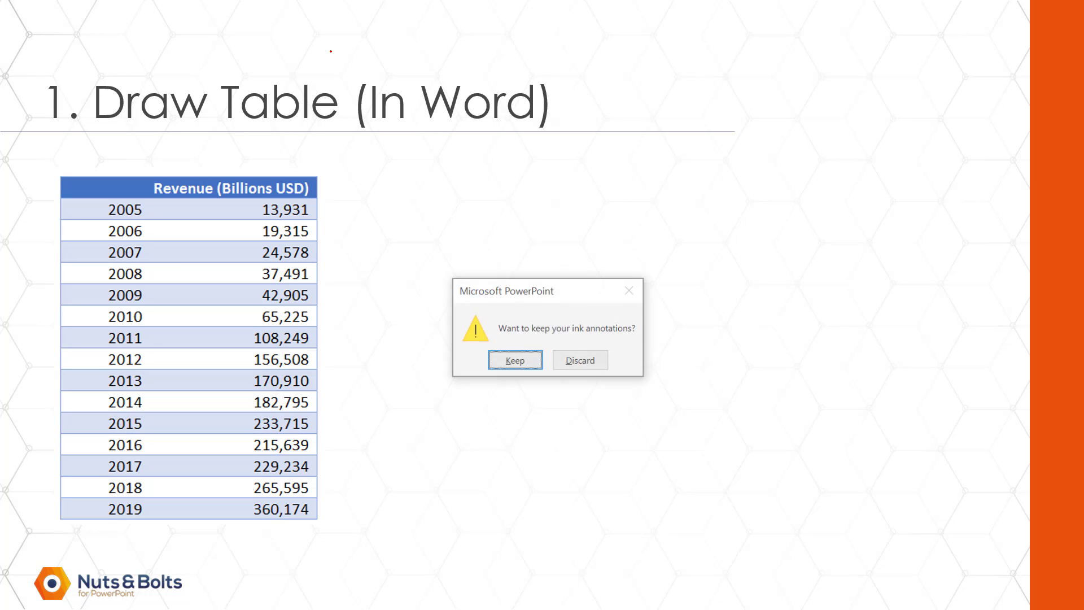
# Leave the slideshow and enlarge the revenue table picture on slide 17.
pyautogui.press('Return')
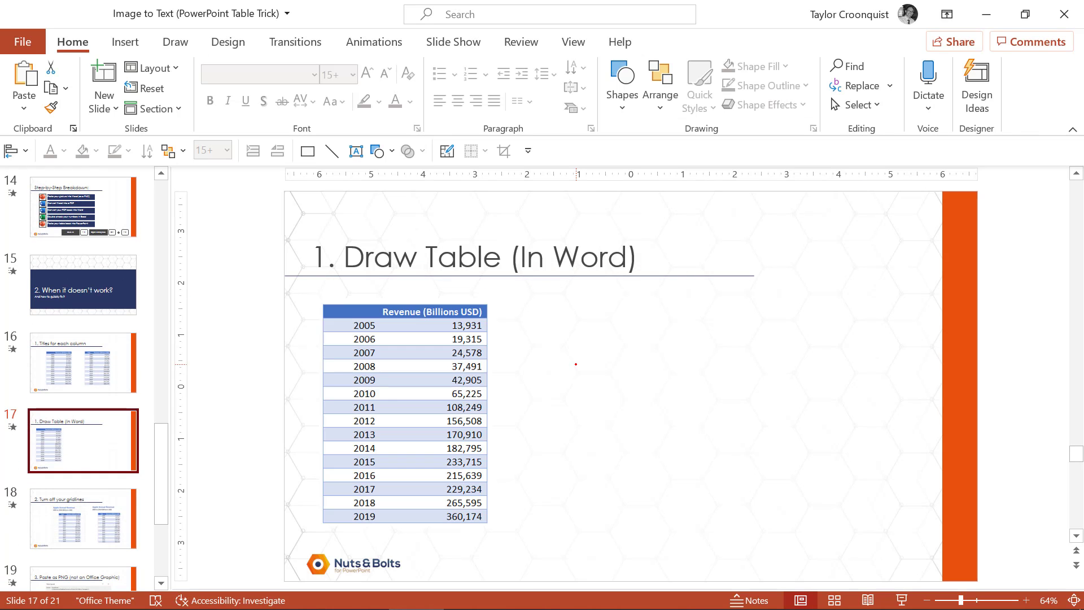
pyautogui.click(470, 311)
pyautogui.moveTo(492, 298); pyautogui.dragTo(546, 228)
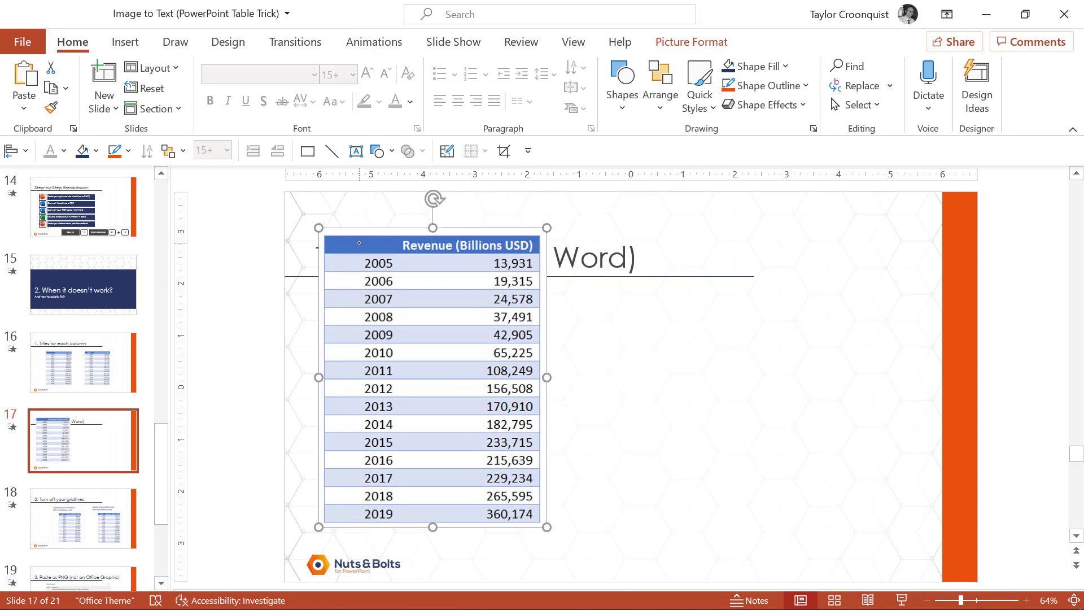
# Launch Word and start a new blank document.
pyautogui.press('super')
pyautogui.write('word')
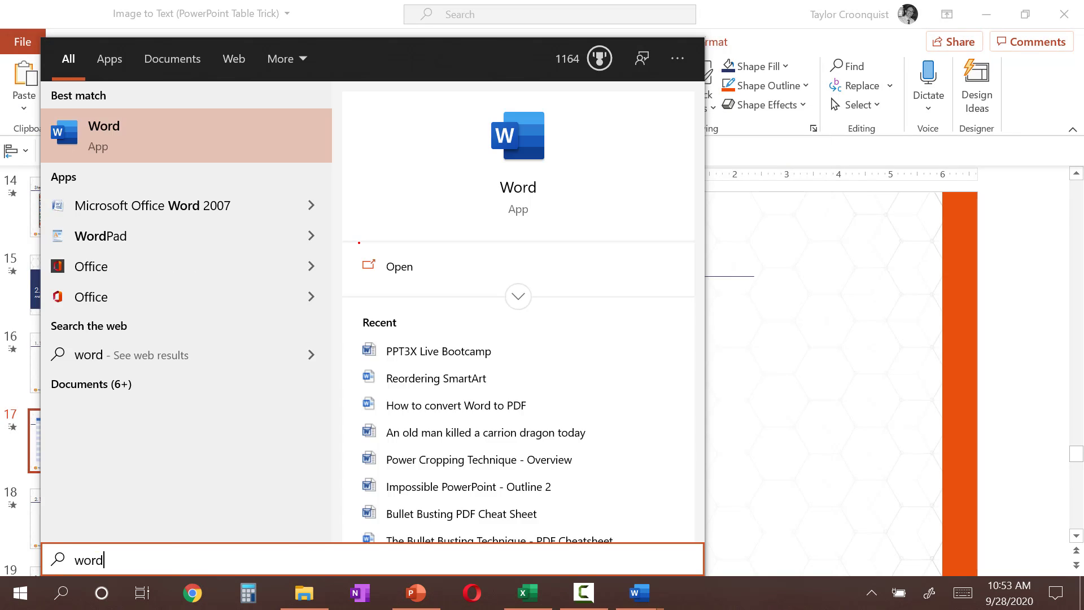
pyautogui.press('Return')
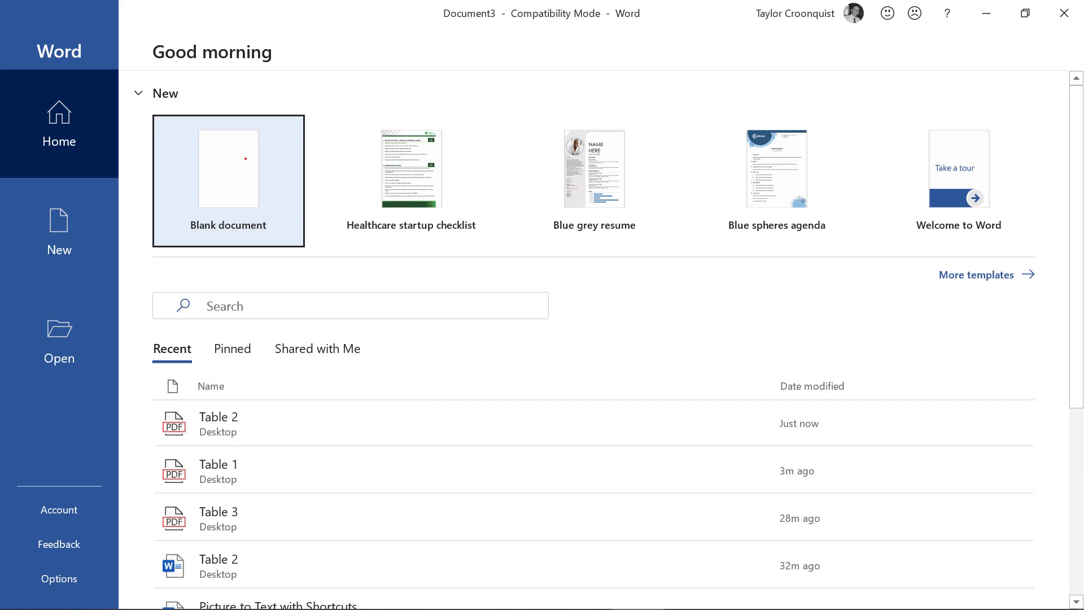
pyautogui.click(239, 159)
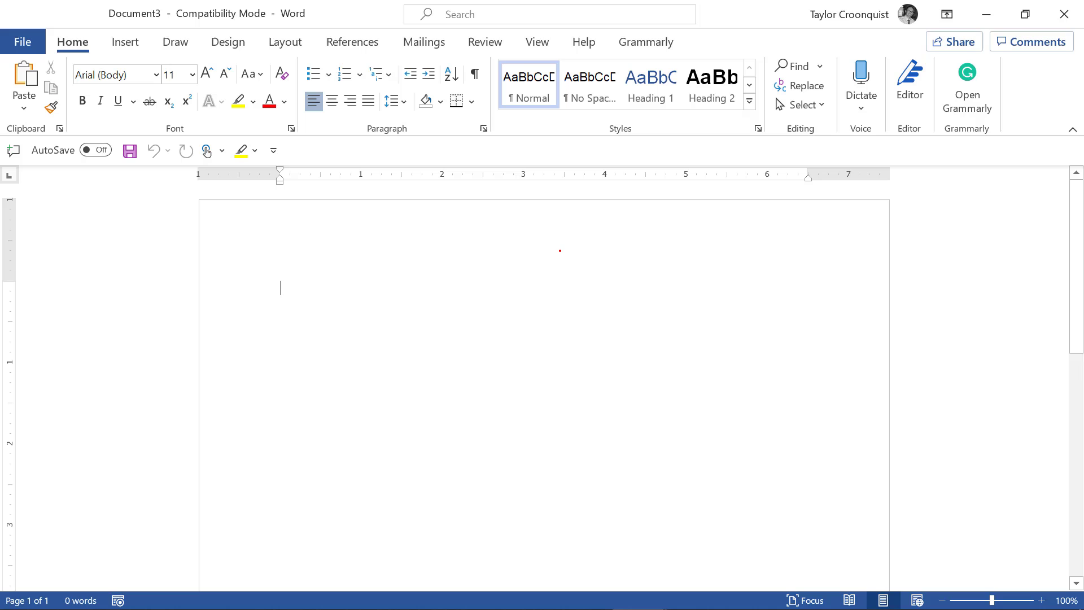
# Paste the copied revenue table into Word as a PNG picture.
pyautogui.hotkey('ctrl', 'alt', 'v')
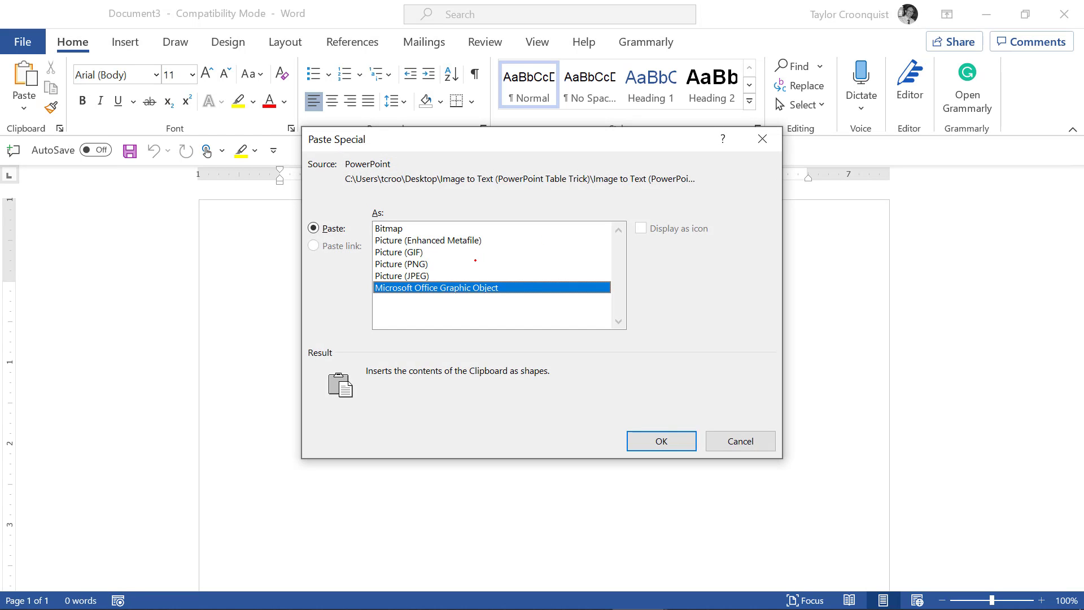
pyautogui.click(534, 263)
pyautogui.click(690, 443)
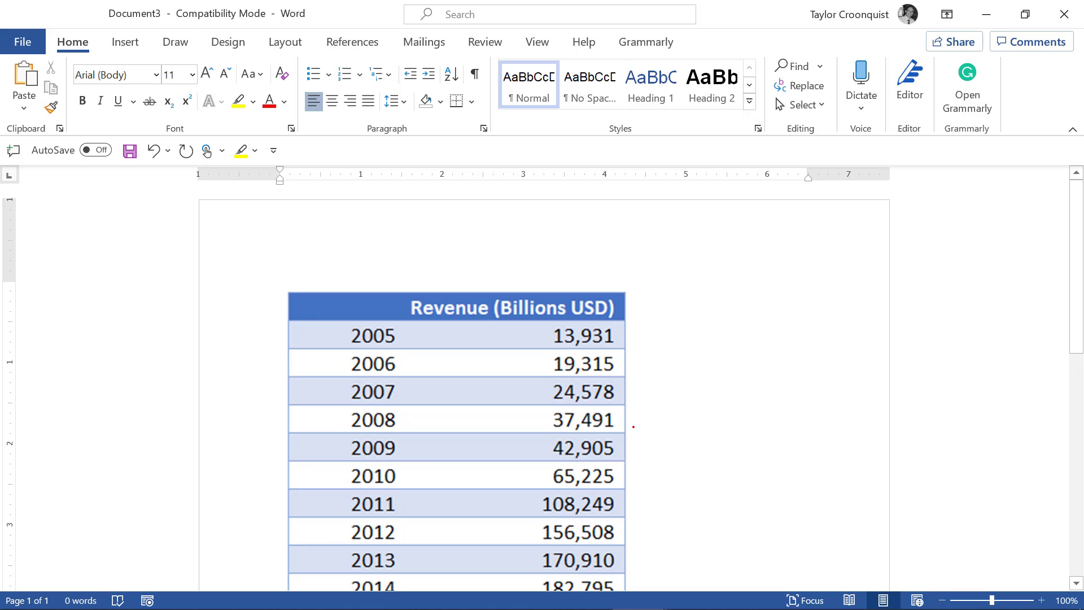
# Save the document to the Desktop as a PDF named 'Table 3'.
pyautogui.press('F12')
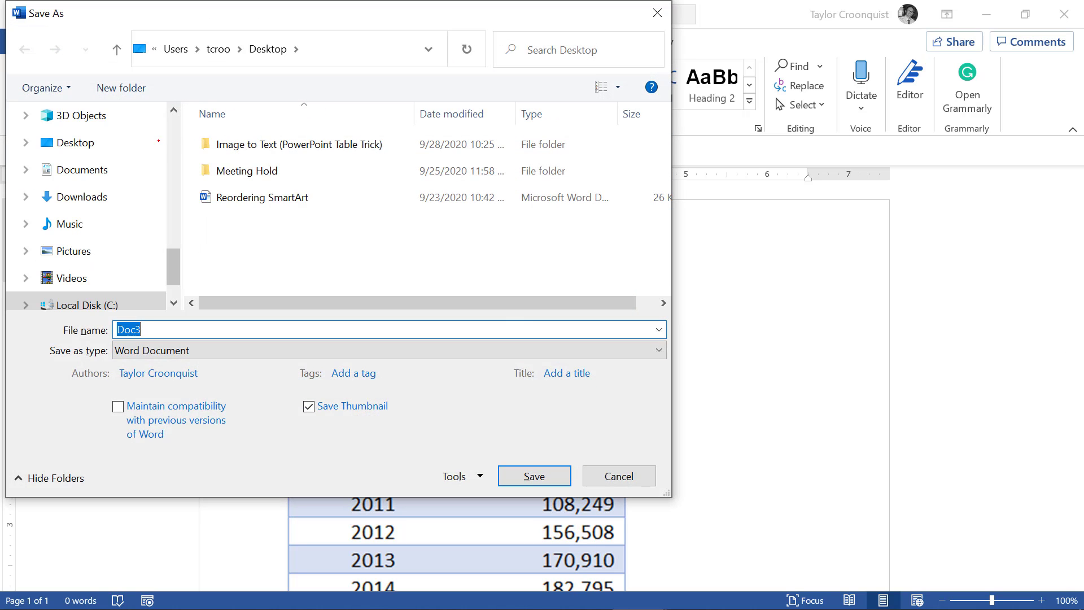
pyautogui.click(214, 337)
pyautogui.click(214, 350)
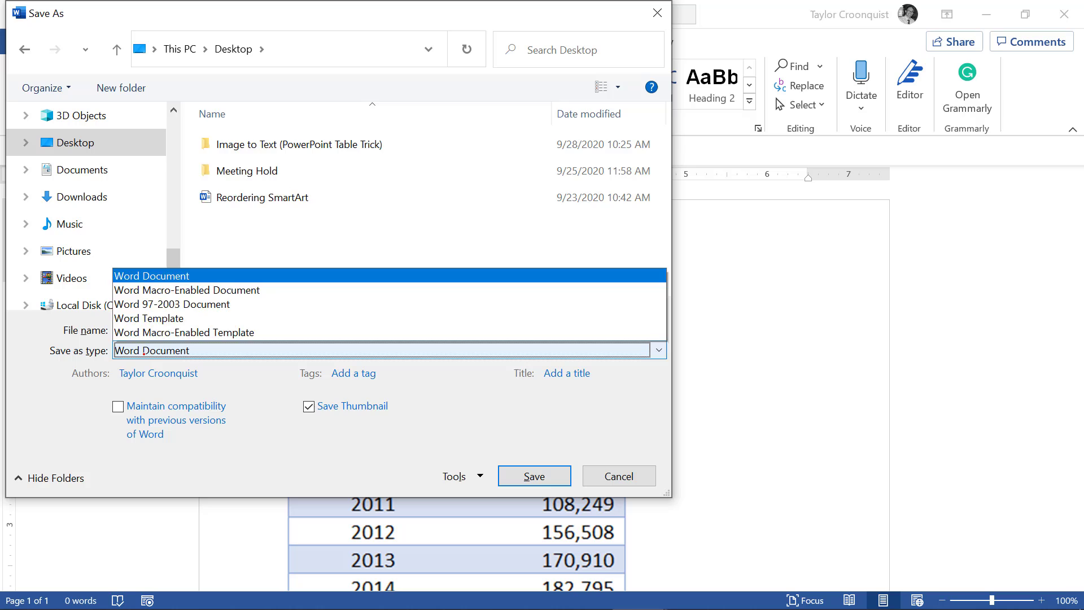
pyautogui.click(214, 178)
pyautogui.click(151, 329)
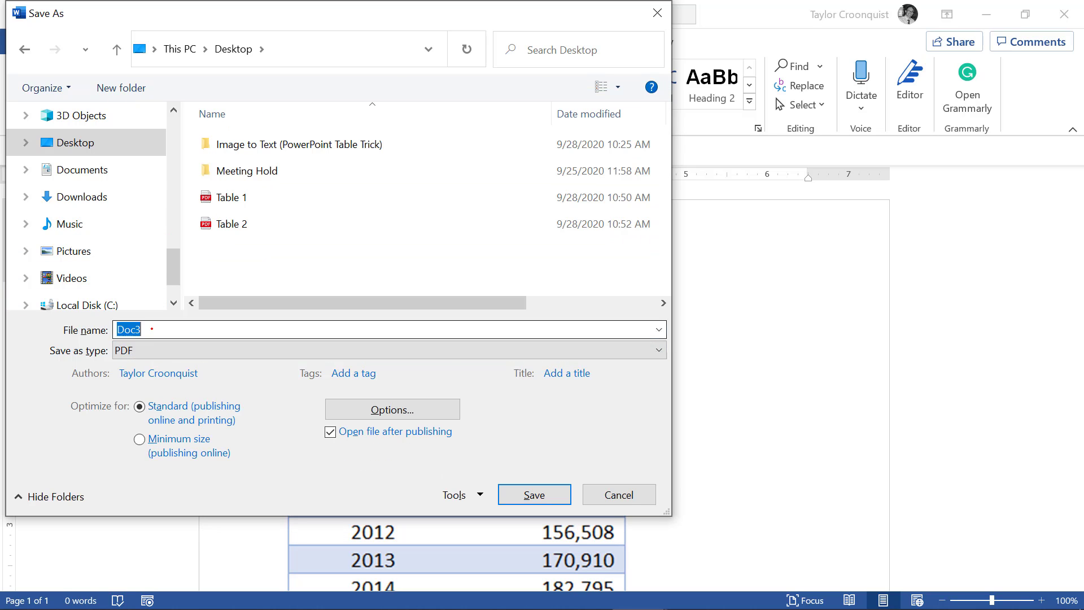
pyautogui.write('Table 3')
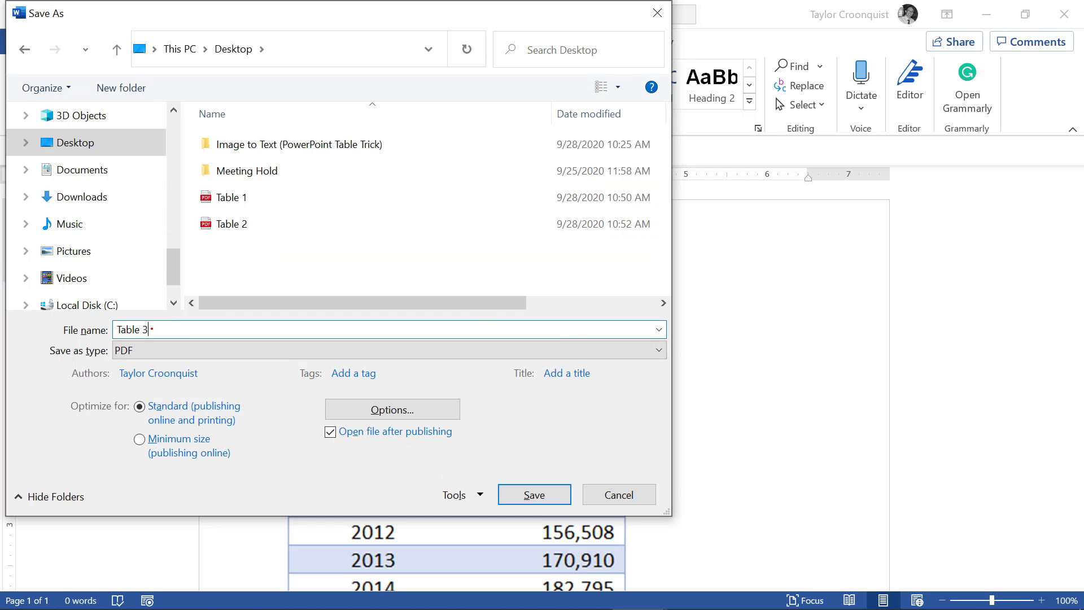
pyautogui.press('Return')
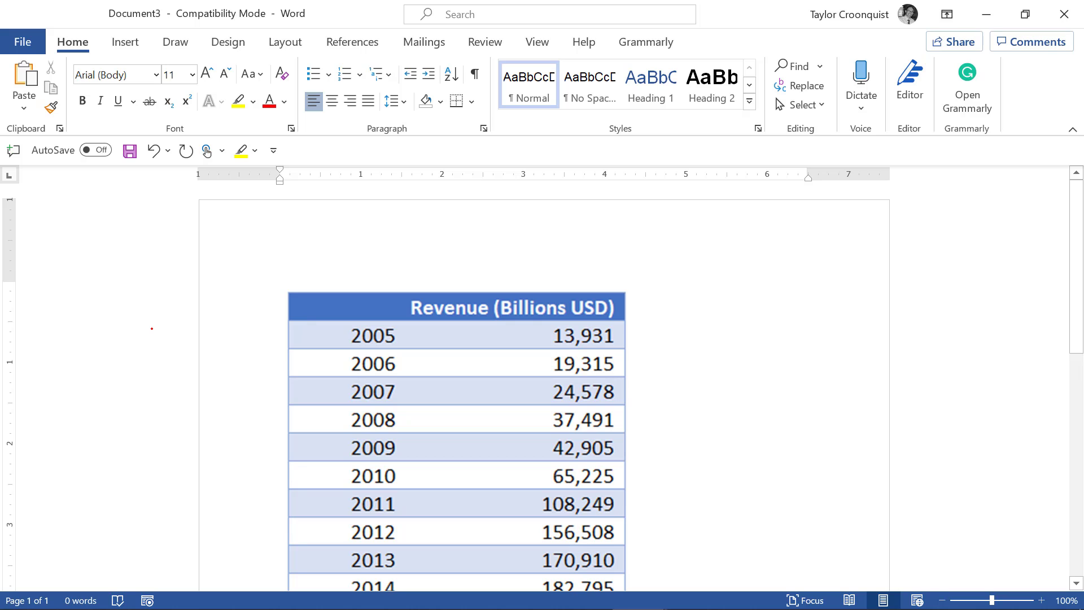
# Re-save it as 'Table 3' in PDF format and close the PDF viewer.
pyautogui.press('F12')
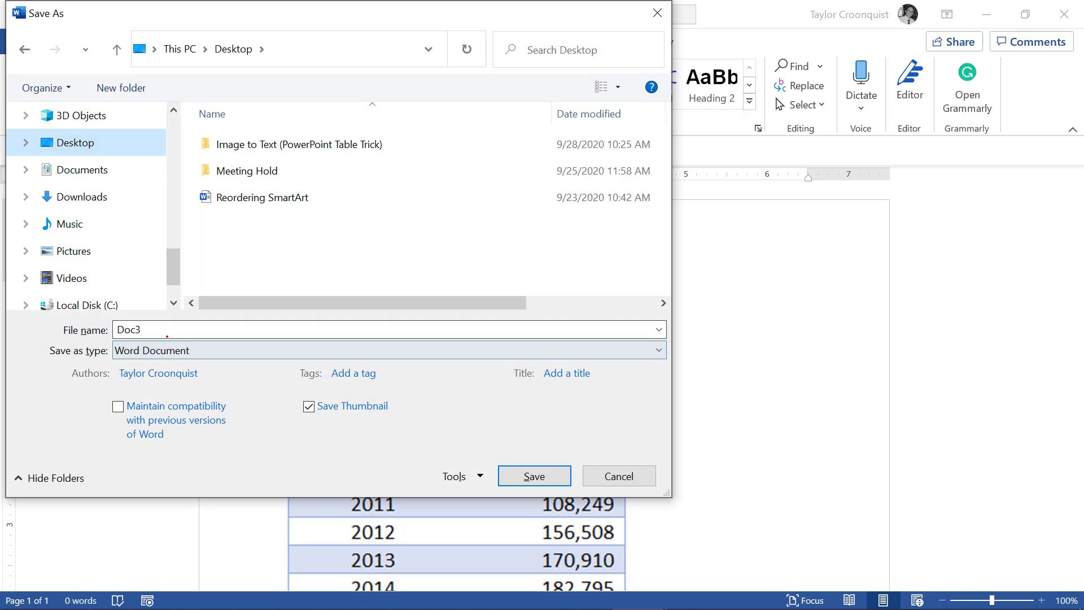
pyautogui.click(167, 337)
pyautogui.write('Table 3')
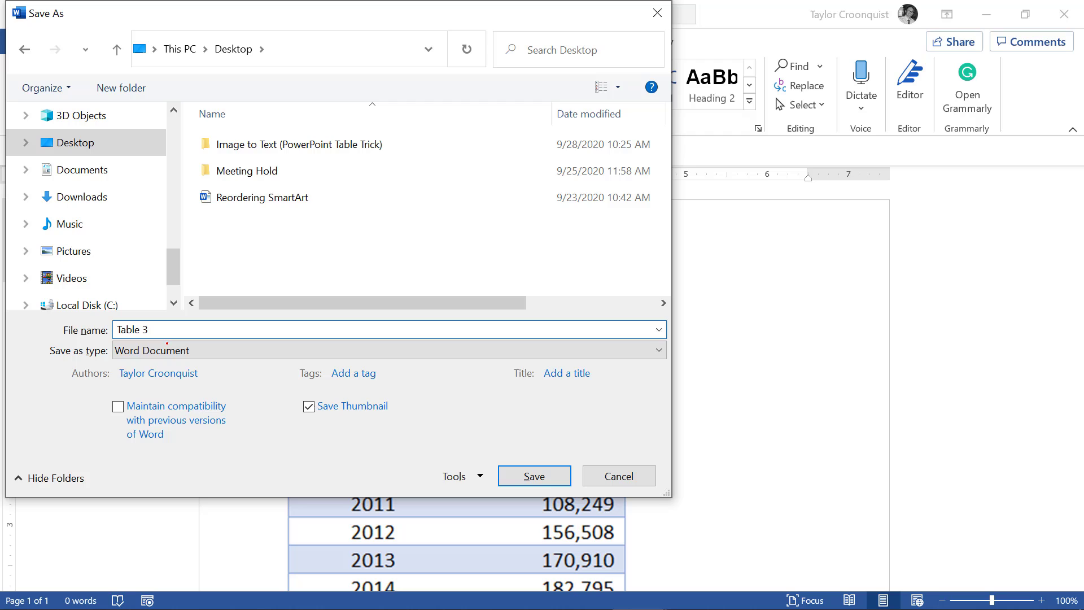
pyautogui.click(167, 344)
pyautogui.click(453, 176)
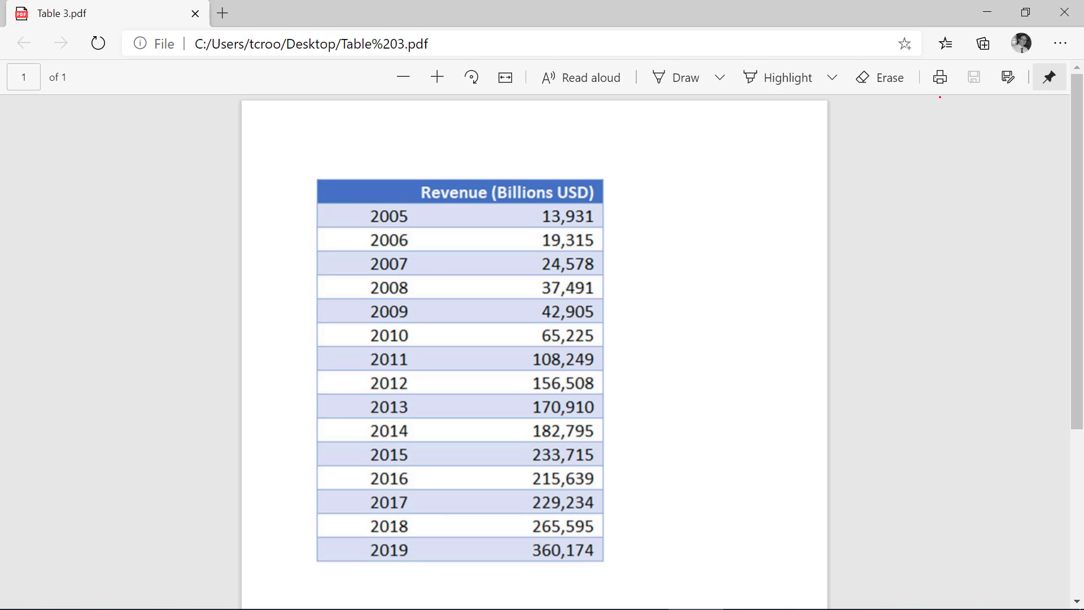
pyautogui.click(1064, 12)
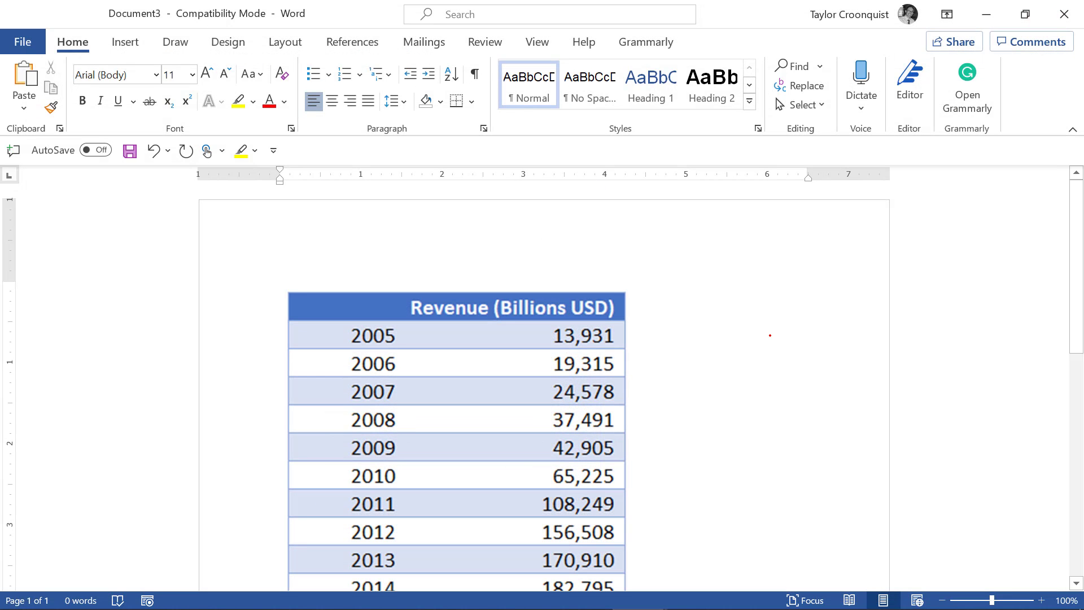
# Open Table 3.pdf in Word and convert it into an editable document.
pyautogui.hotkey('ctrl', 'F12')
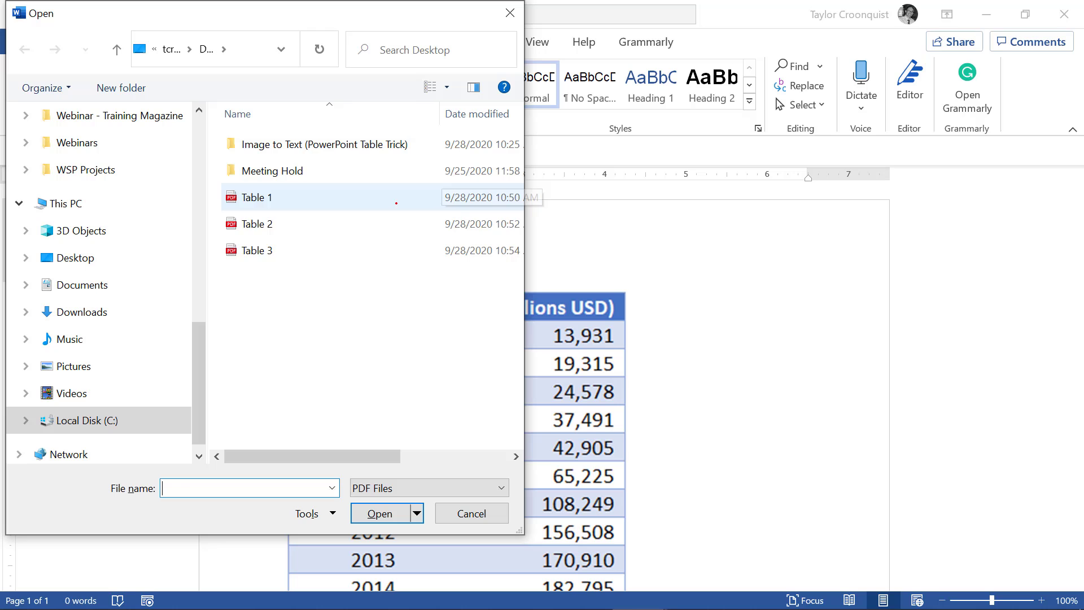
pyautogui.click(293, 250)
pyautogui.click(395, 514)
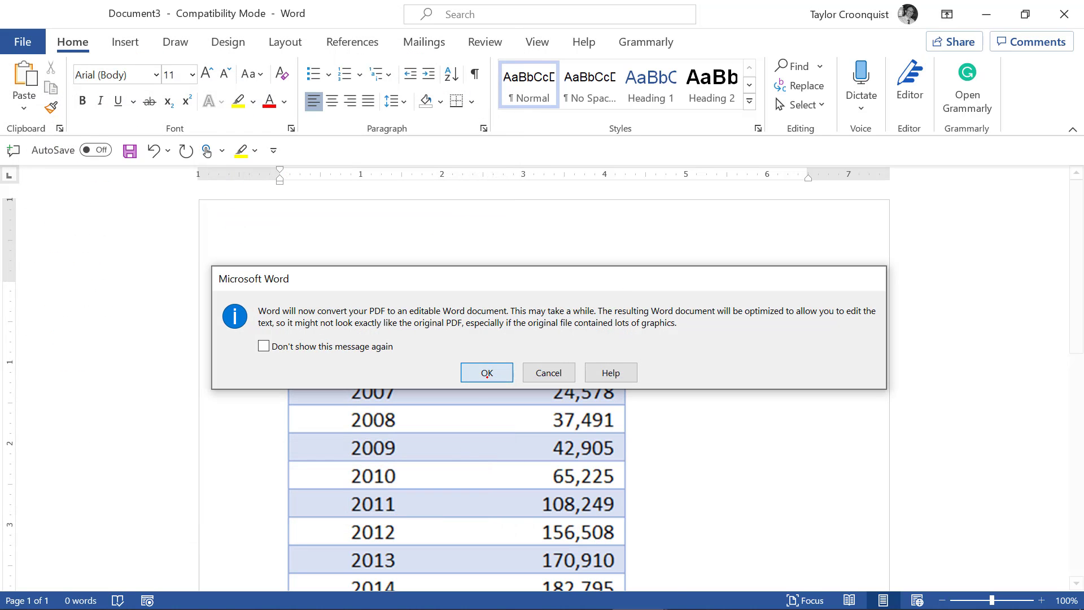
pyautogui.click(487, 375)
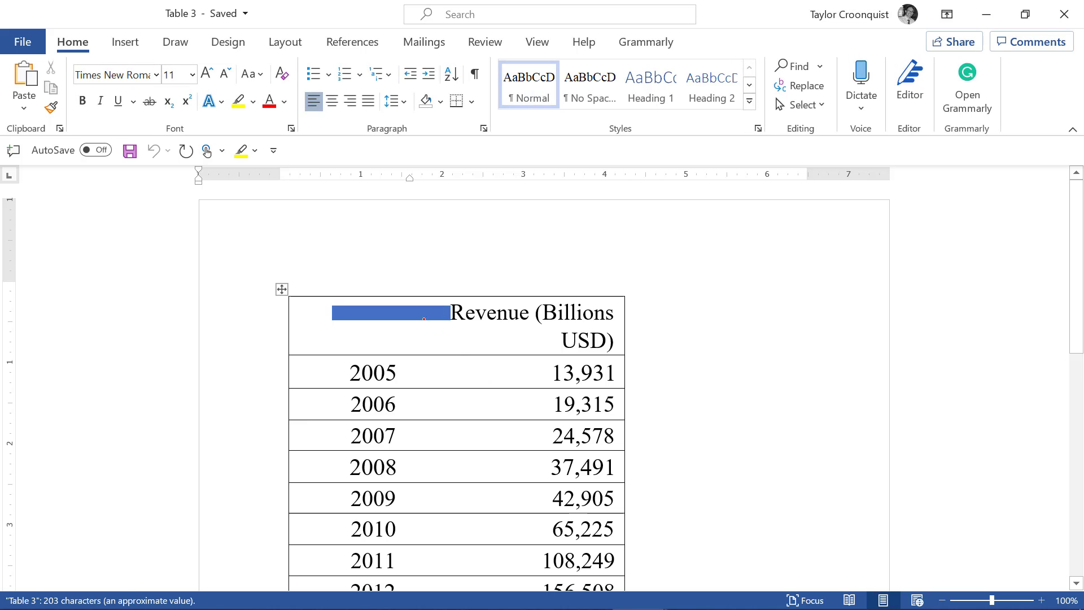
# Delete the stray blue header bar and widen the table so the header fits one line.
pyautogui.click(411, 309)
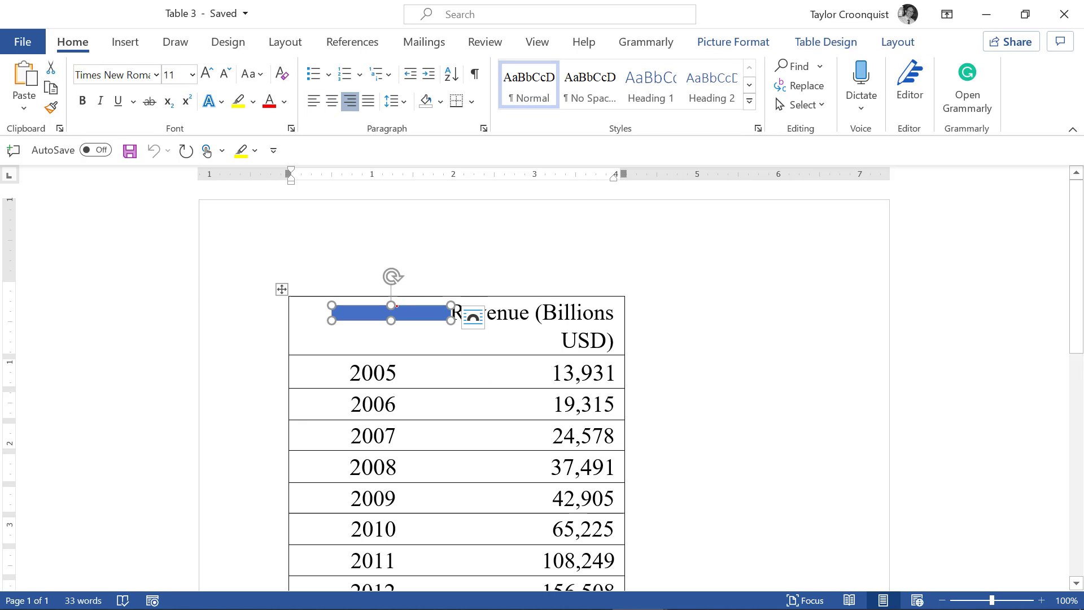
pyautogui.moveTo(370, 316); pyautogui.dragTo(306, 295)
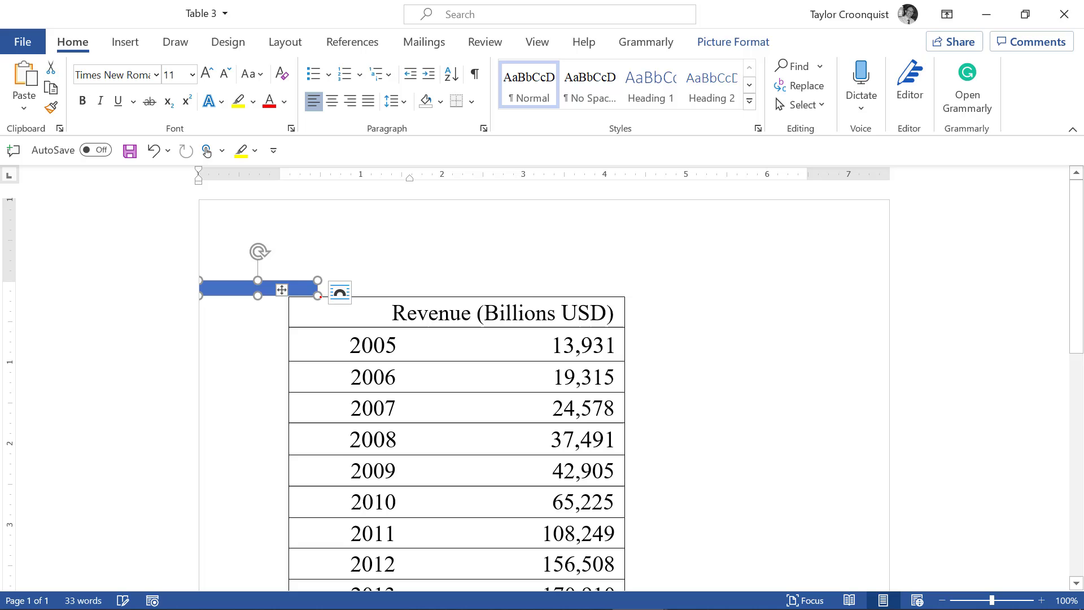
pyautogui.press('Delete')
pyautogui.moveTo(373, 310); pyautogui.dragTo(478, 485)
pyautogui.hotkey('ctrl', 'c')
pyautogui.scroll(4, 619, 376)
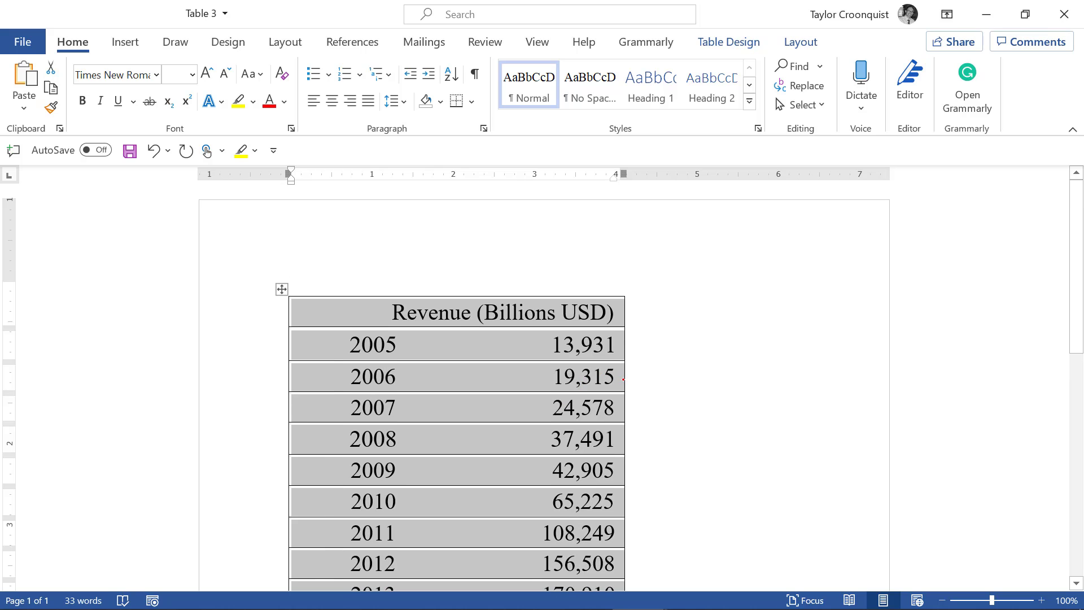
pyautogui.moveTo(623, 379); pyautogui.dragTo(741, 381)
pyautogui.click(399, 342)
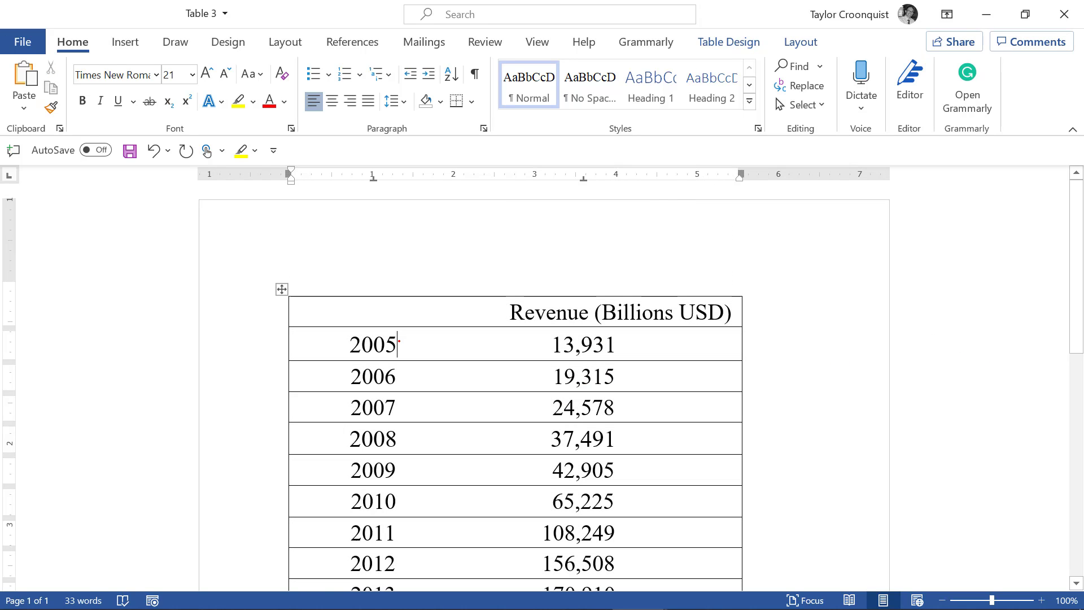
# Check the cells by selecting years 2005 and 2006, the 2007 row, and the whole table.
pyautogui.doubleClick(373, 345)
pyautogui.doubleClick(374, 376)
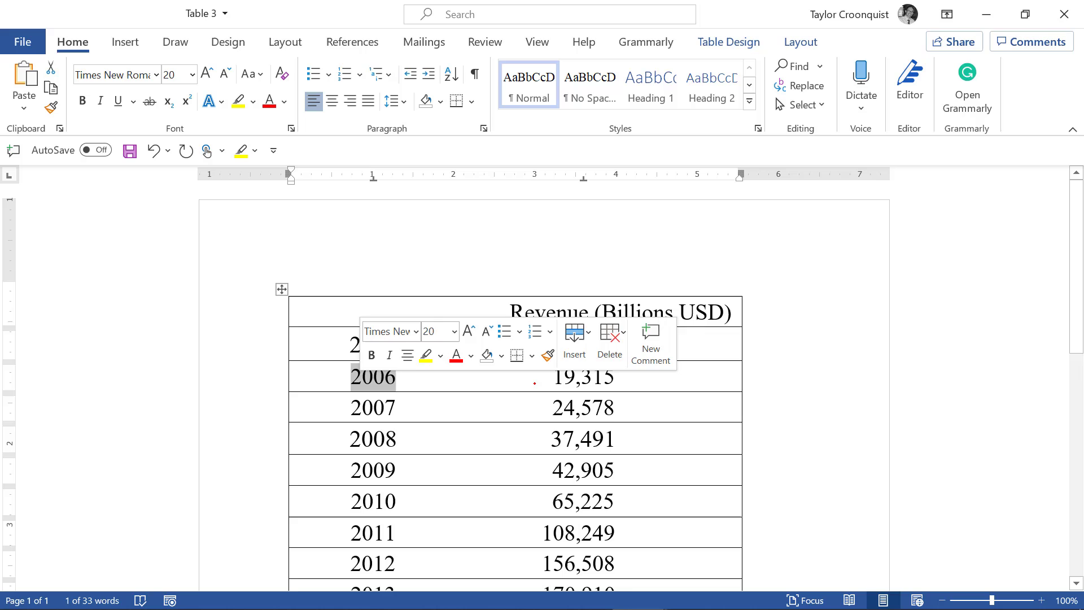
pyautogui.moveTo(616, 408); pyautogui.dragTo(395, 408)
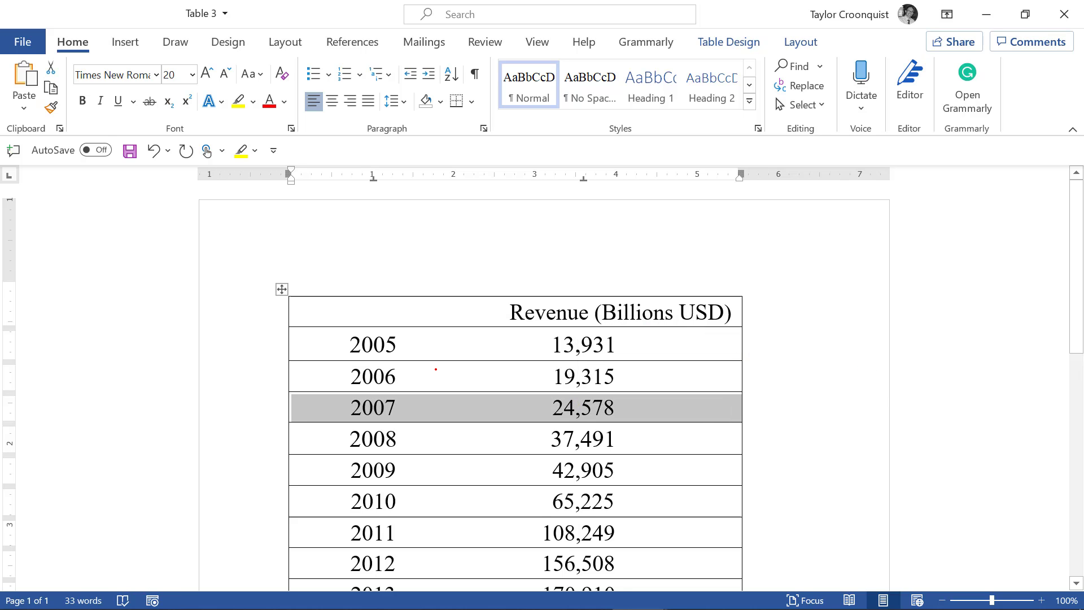
pyautogui.click(436, 369)
pyautogui.scroll(-1, 436, 369)
pyautogui.hotkey('ctrl', 'a')
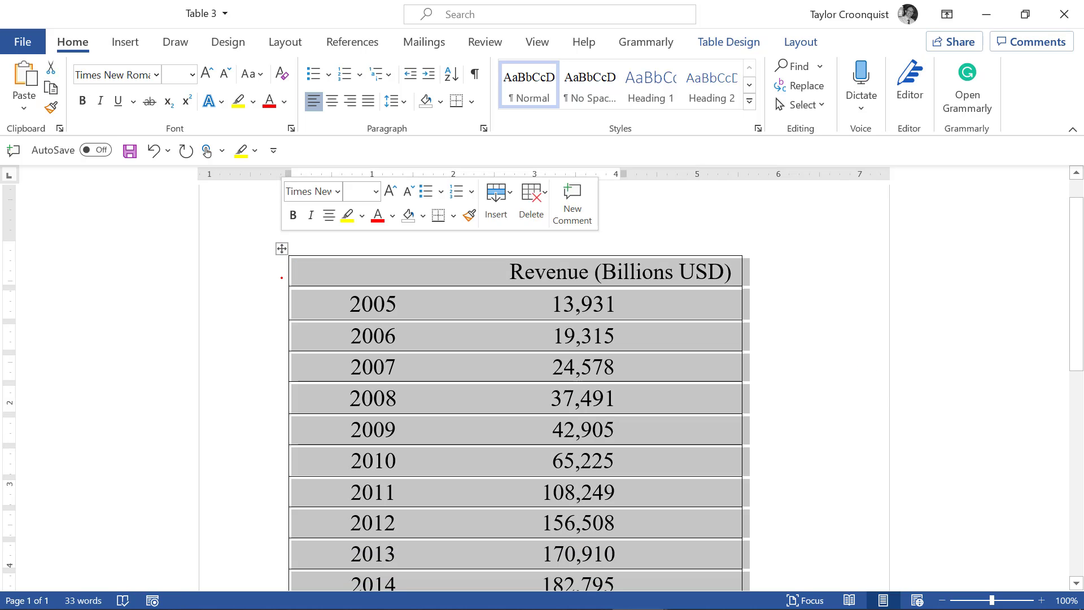
pyautogui.click(392, 229)
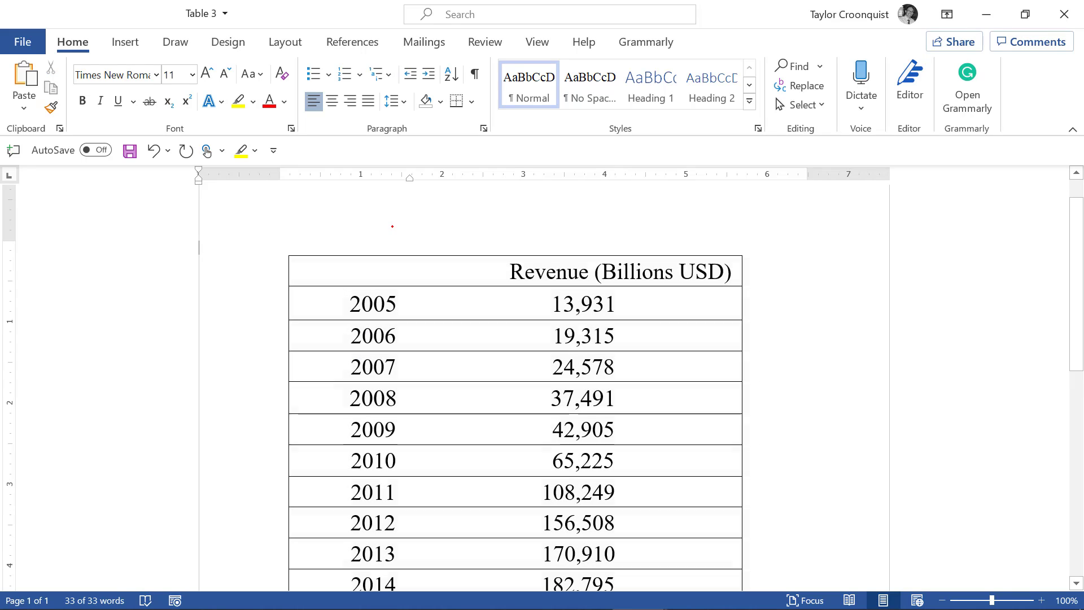
pyautogui.click(357, 264)
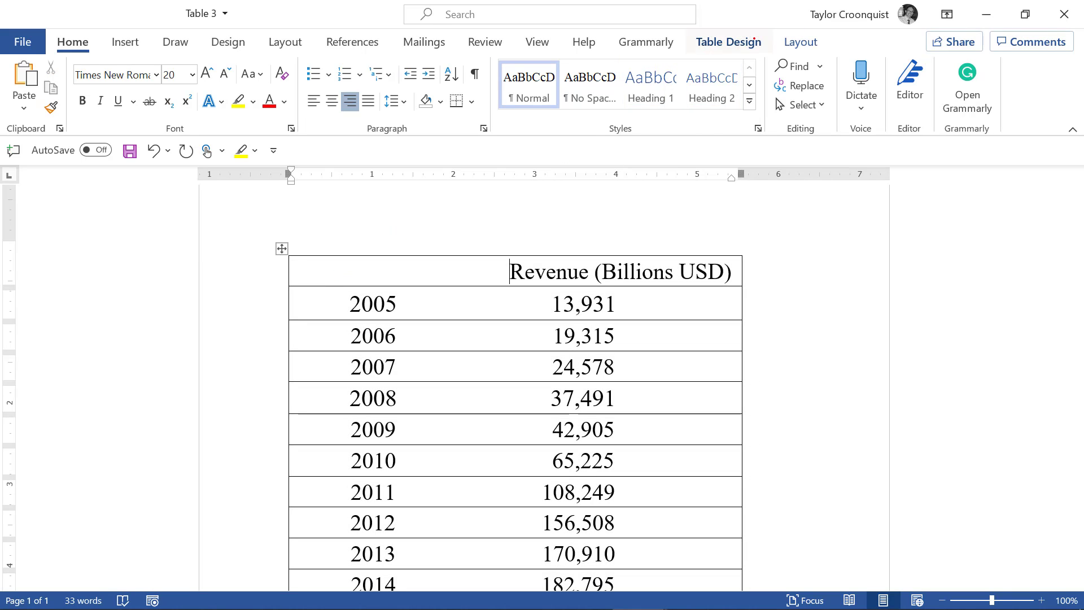
# Draw a vertical border between the year and revenue values with Draw Table, then select the table.
pyautogui.click(807, 34)
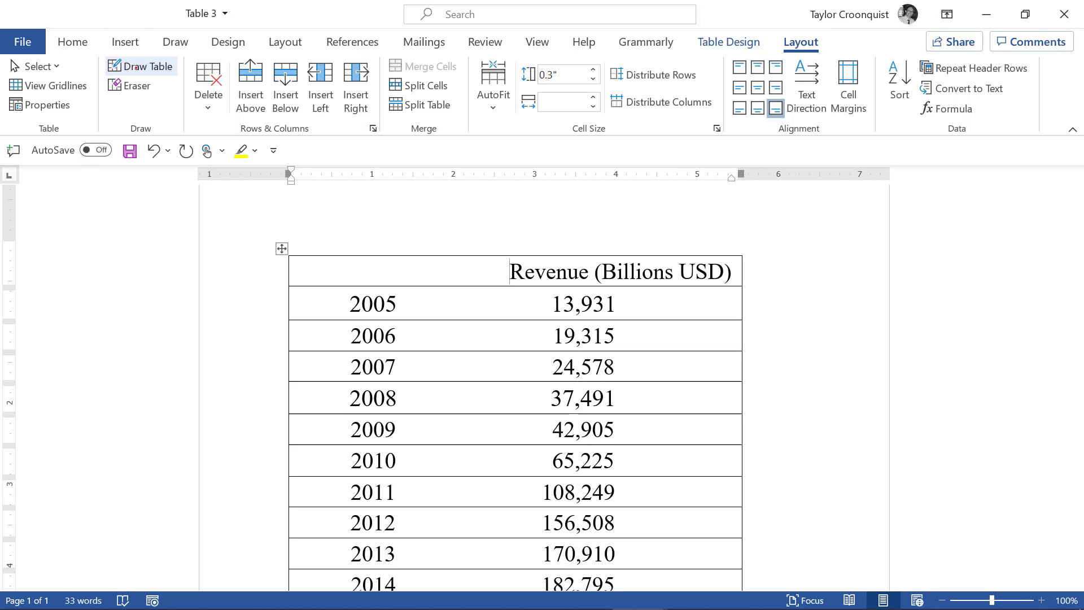
pyautogui.scroll(-1, 429, 209)
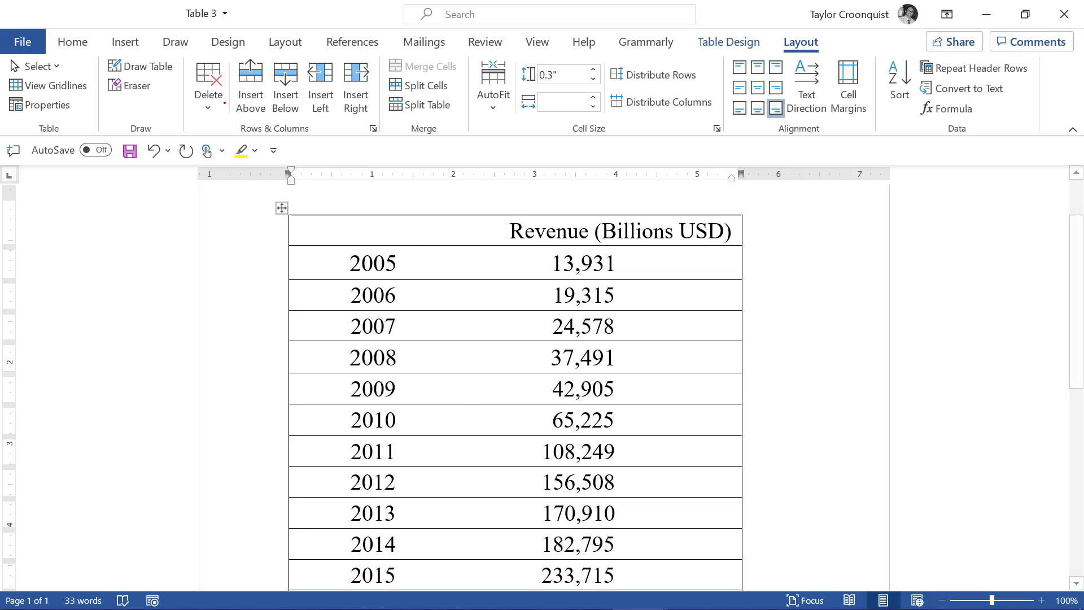
pyautogui.click(152, 66)
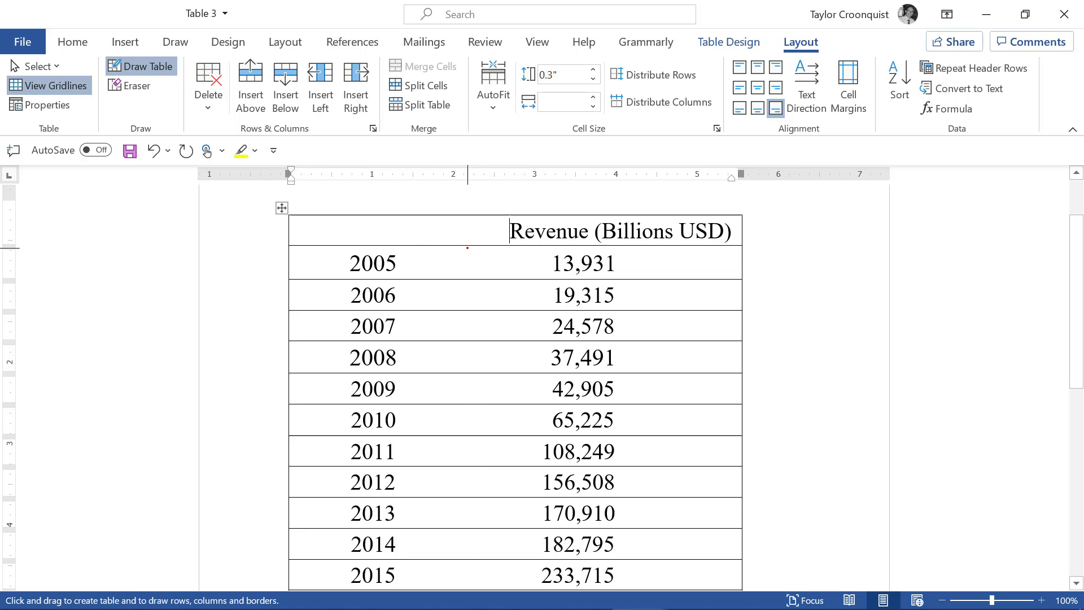
pyautogui.moveTo(468, 246)
pyautogui.mouseDown()
pyautogui.moveTo(473, 599)
pyautogui.moveTo(473, 552)
pyautogui.mouseUp()
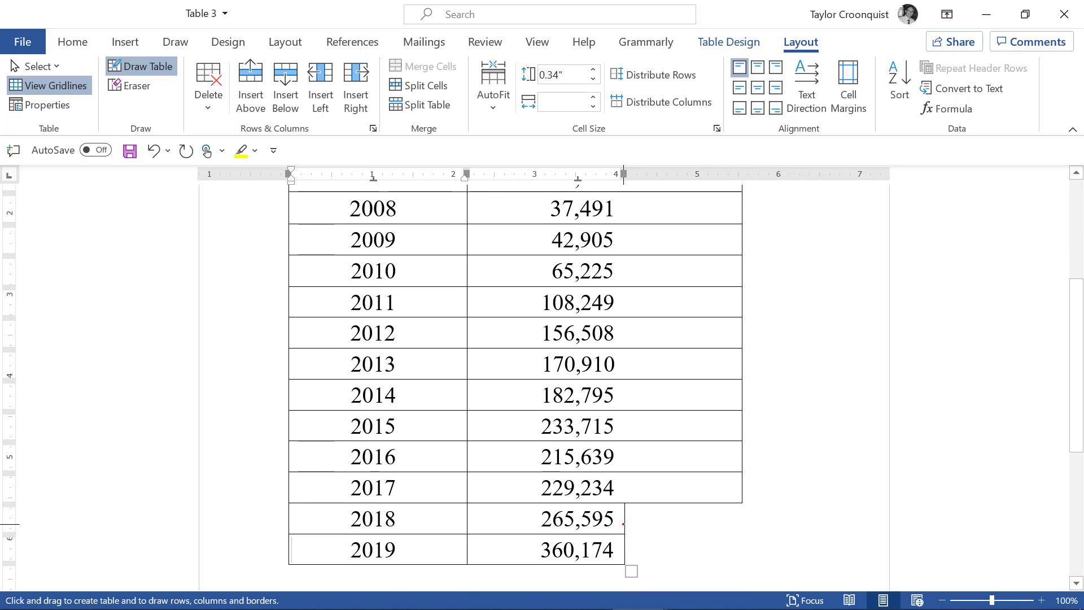
pyautogui.press('Escape')
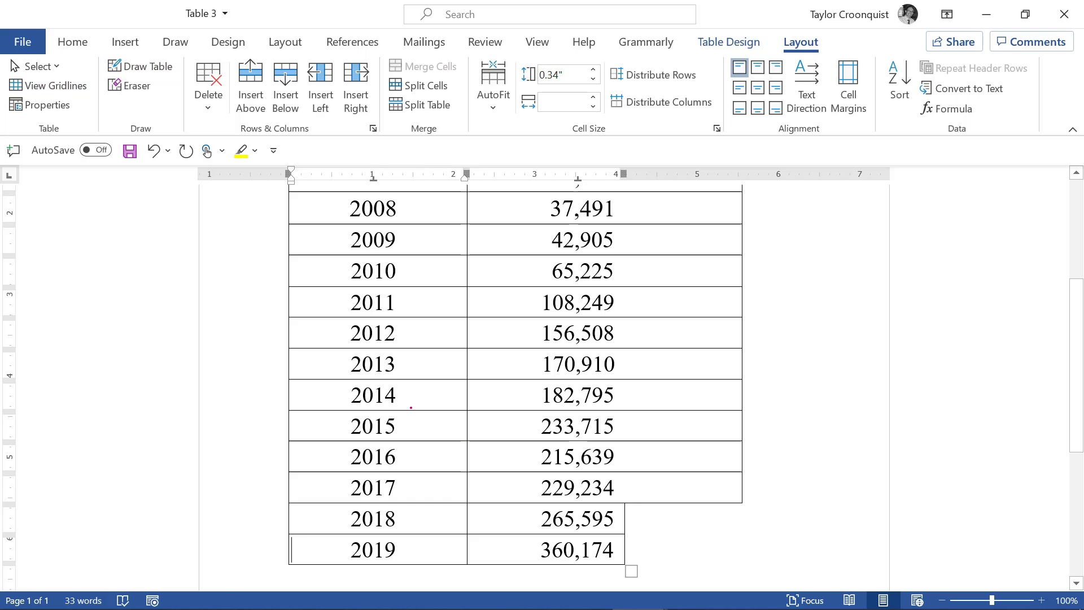
pyautogui.moveTo(380, 396); pyautogui.dragTo(564, 396)
pyautogui.scroll(5, 429, 318)
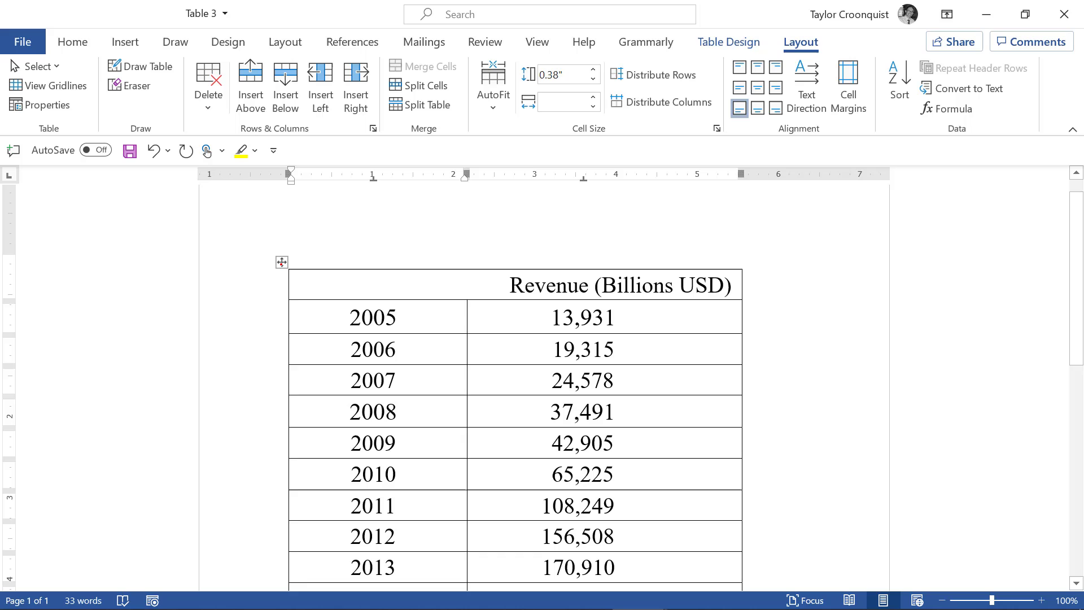
pyautogui.click(281, 262)
# Paste the editable table beside the picture on slide 17, select its cells, and move the picture down.
pyautogui.hotkey('alt', 'Tab')
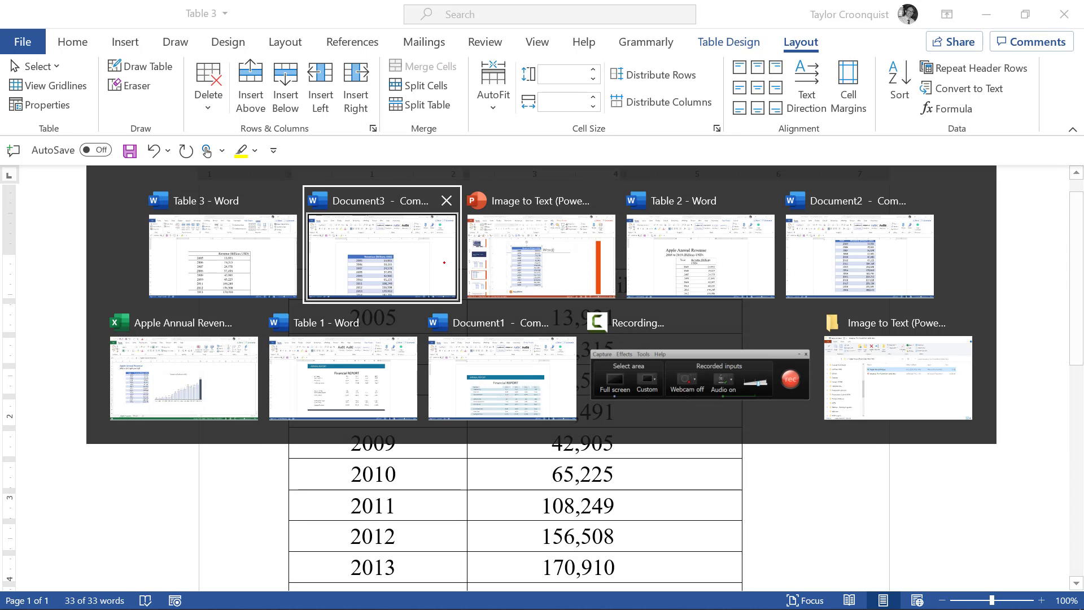
pyautogui.hotkey('alt', 'Tab')
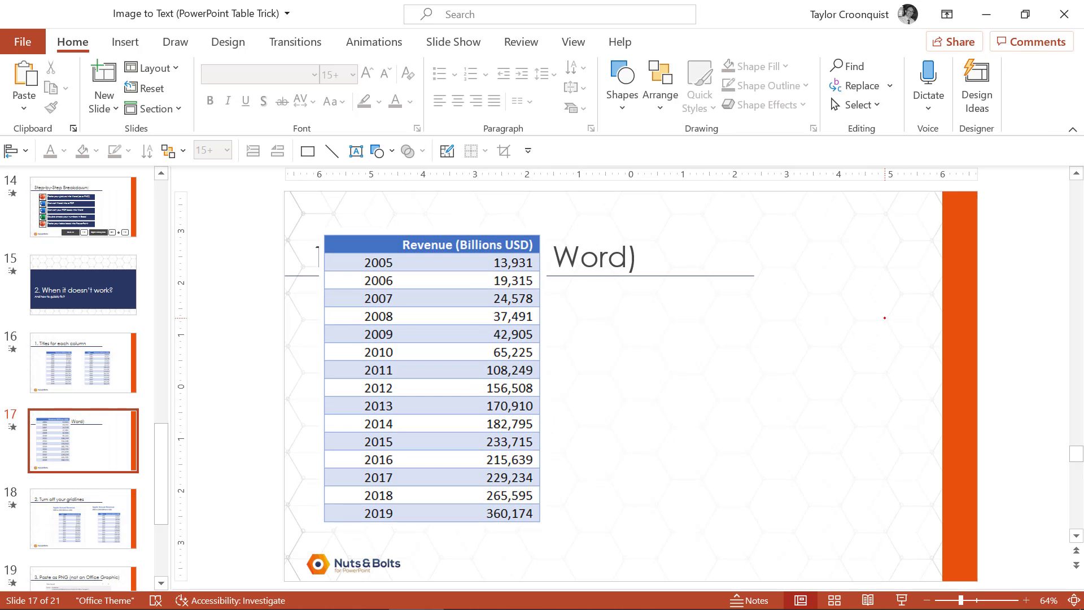
pyautogui.hotkey('ctrl', 'v')
pyautogui.moveTo(723, 325); pyautogui.dragTo(890, 357)
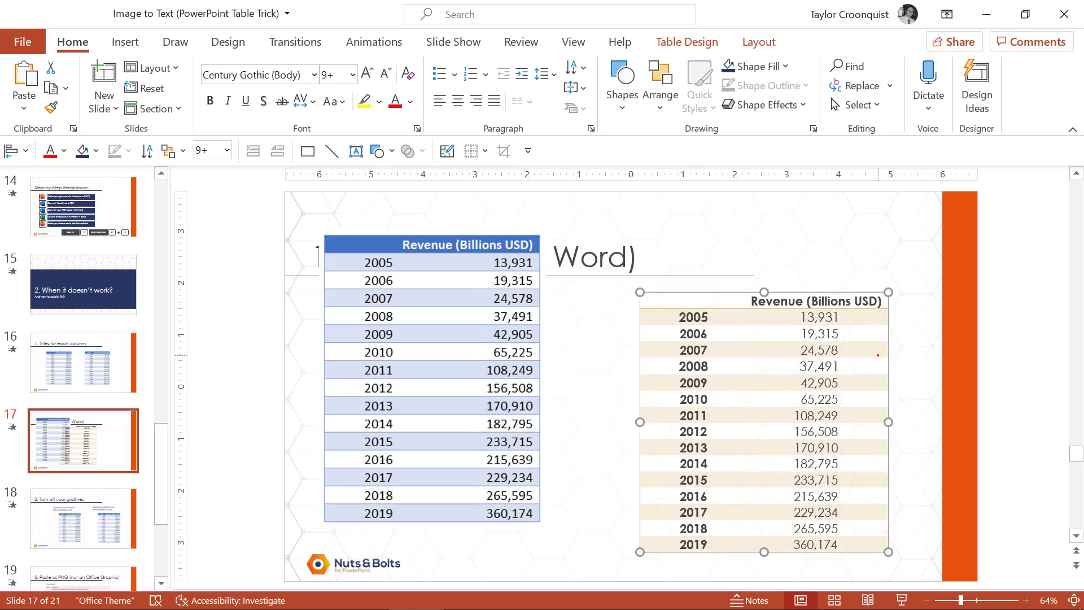
pyautogui.click(772, 312)
pyautogui.hotkey('ctrl', 'a')
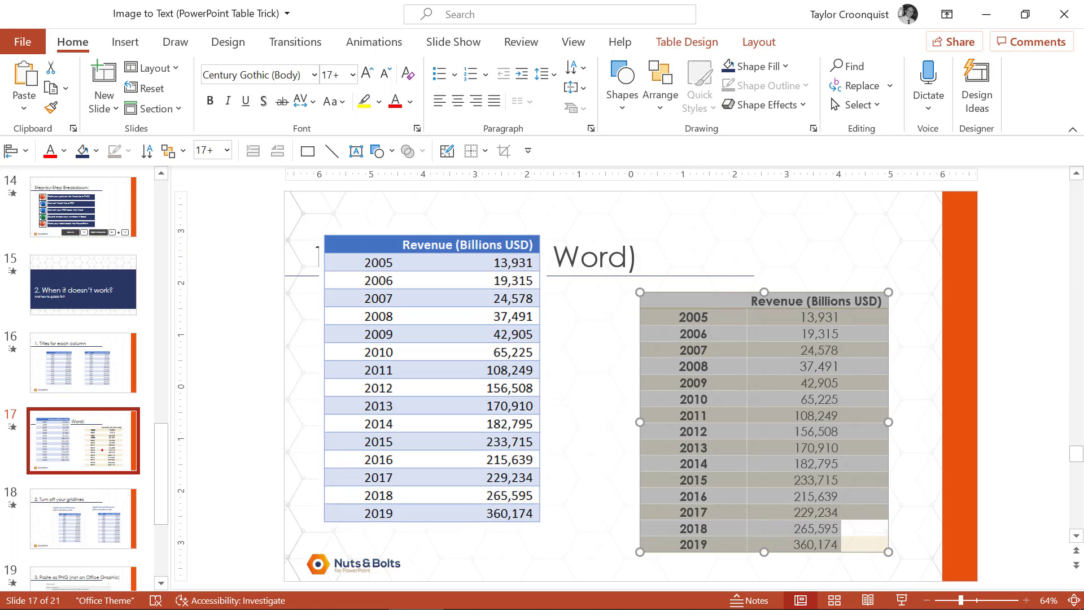
pyautogui.moveTo(380, 248); pyautogui.dragTo(406, 350)
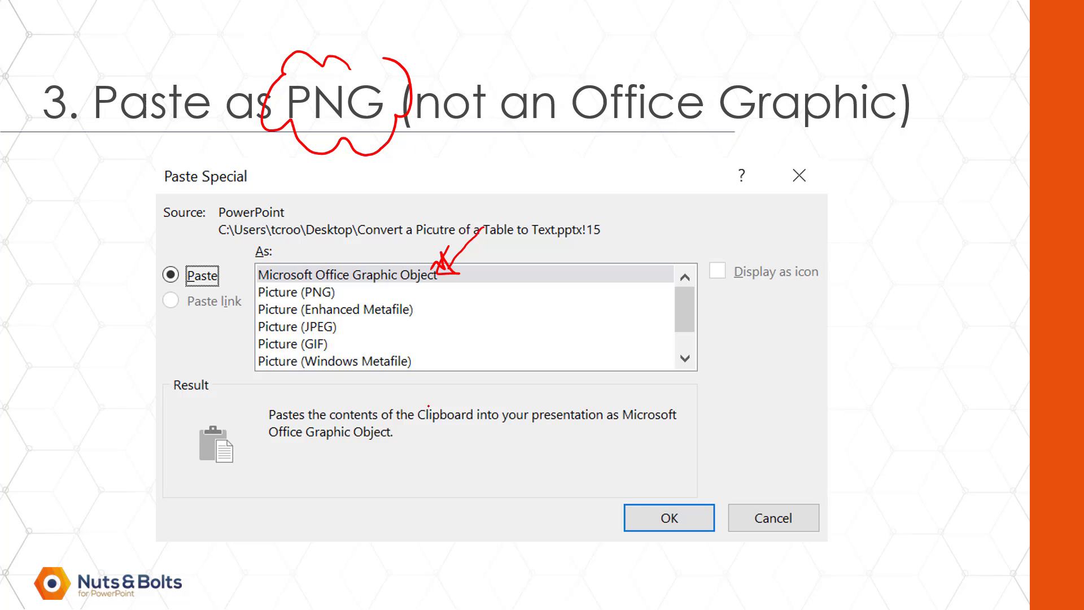
# Mark up the paste options: draw an arrow, cross out metafile, JPEG and GIF, and circle Picture (PNG).
pyautogui.moveTo(428, 405)
pyautogui.mouseDown()
pyautogui.moveTo(402, 377)
pyautogui.moveTo(420, 377)
pyautogui.mouseUp()
pyautogui.moveTo(344, 320)
pyautogui.mouseDown()
pyautogui.moveTo(270, 314)
pyautogui.moveTo(249, 332)
pyautogui.moveTo(321, 314)
pyautogui.moveTo(331, 343)
pyautogui.mouseUp()
pyautogui.moveTo(343, 277)
pyautogui.mouseDown()
pyautogui.moveTo(279, 265)
pyautogui.moveTo(248, 308)
pyautogui.moveTo(312, 307)
pyautogui.moveTo(354, 290)
pyautogui.moveTo(345, 276)
pyautogui.mouseUp()
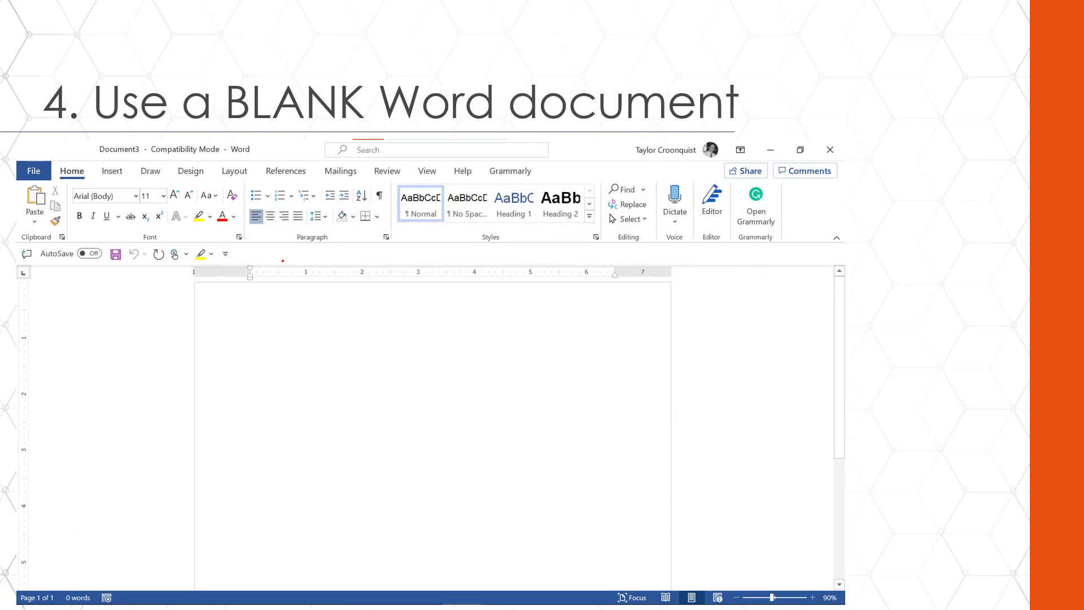
pyautogui.moveTo(219, 83)
pyautogui.mouseDown()
pyautogui.moveTo(312, 140)
pyautogui.moveTo(370, 68)
pyautogui.moveTo(221, 75)
pyautogui.mouseUp()
pyautogui.moveTo(254, 305); pyautogui.dragTo(253, 345)
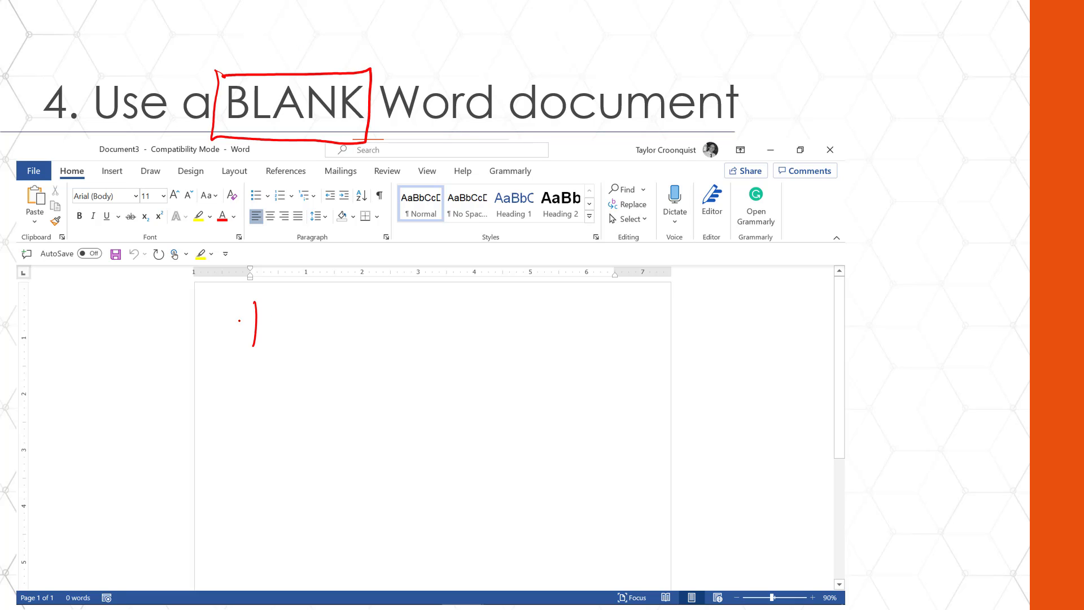
pyautogui.moveTo(219, 309)
pyautogui.mouseDown()
pyautogui.moveTo(282, 292)
pyautogui.moveTo(278, 342)
pyautogui.mouseUp()
pyautogui.moveTo(306, 293)
pyautogui.mouseDown()
pyautogui.moveTo(305, 333)
pyautogui.moveTo(342, 323)
pyautogui.moveTo(352, 337)
pyautogui.mouseUp()
pyautogui.click(344, 301)
pyautogui.click(348, 329)
pyautogui.moveTo(345, 298)
pyautogui.mouseDown()
pyautogui.moveTo(377, 290)
pyautogui.moveTo(373, 313)
pyautogui.mouseUp()
pyautogui.moveTo(358, 339); pyautogui.dragTo(383, 336)
pyautogui.moveTo(305, 398); pyautogui.dragTo(321, 497)
pyautogui.moveTo(301, 395)
pyautogui.mouseDown()
pyautogui.moveTo(469, 376)
pyautogui.moveTo(517, 490)
pyautogui.moveTo(322, 514)
pyautogui.mouseUp()
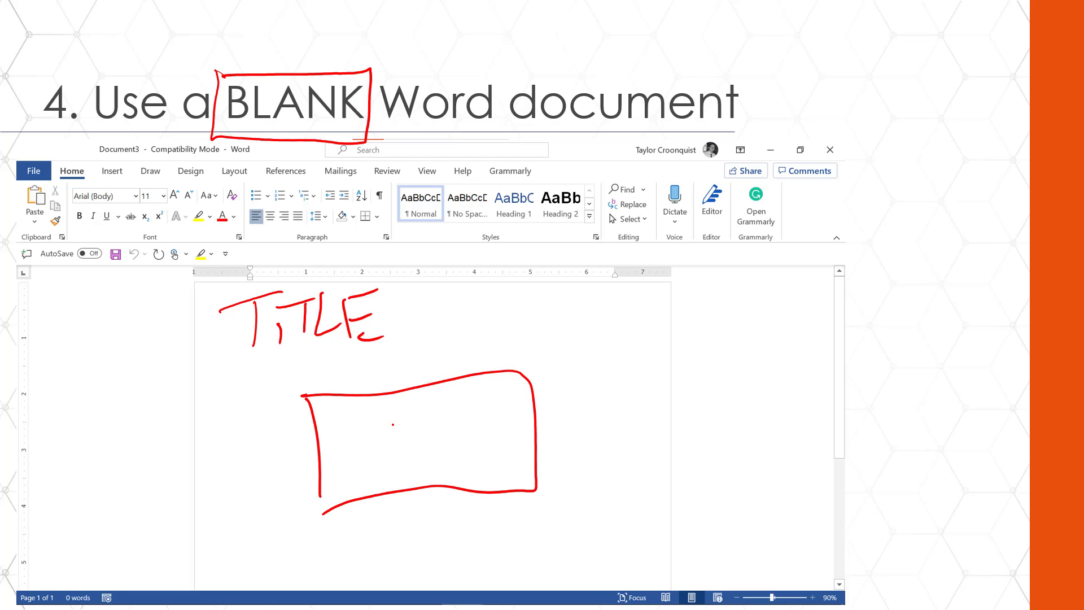
pyautogui.press('e')
pyautogui.moveTo(201, 294)
pyautogui.mouseDown()
pyautogui.moveTo(191, 548)
pyautogui.moveTo(643, 279)
pyautogui.moveTo(655, 540)
pyautogui.moveTo(242, 541)
pyautogui.mouseUp()
pyautogui.moveTo(269, 417); pyautogui.dragTo(309, 415)
pyautogui.moveTo(324, 400)
pyautogui.mouseDown()
pyautogui.moveTo(323, 432)
pyautogui.moveTo(346, 412)
pyautogui.mouseUp()
pyautogui.moveTo(325, 478)
pyautogui.mouseDown()
pyautogui.moveTo(356, 473)
pyautogui.moveTo(363, 460)
pyautogui.mouseUp()
pyautogui.moveTo(372, 451); pyautogui.dragTo(388, 471)
pyautogui.moveTo(389, 446); pyautogui.dragTo(418, 463)
pyautogui.moveTo(348, 518)
pyautogui.mouseDown()
pyautogui.moveTo(437, 469)
pyautogui.moveTo(450, 491)
pyautogui.mouseUp()
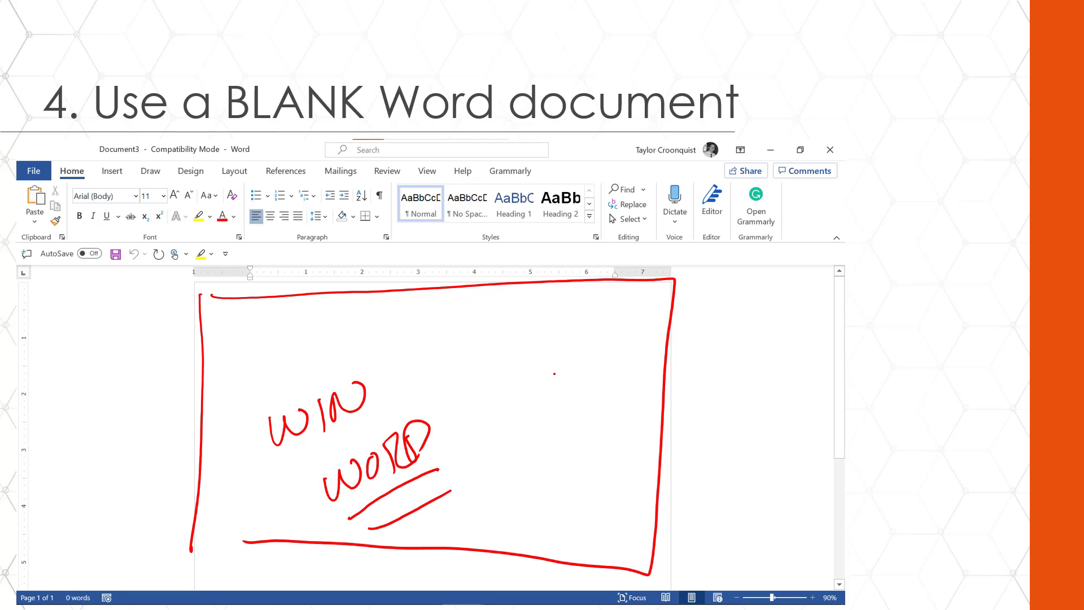
pyautogui.press('e')
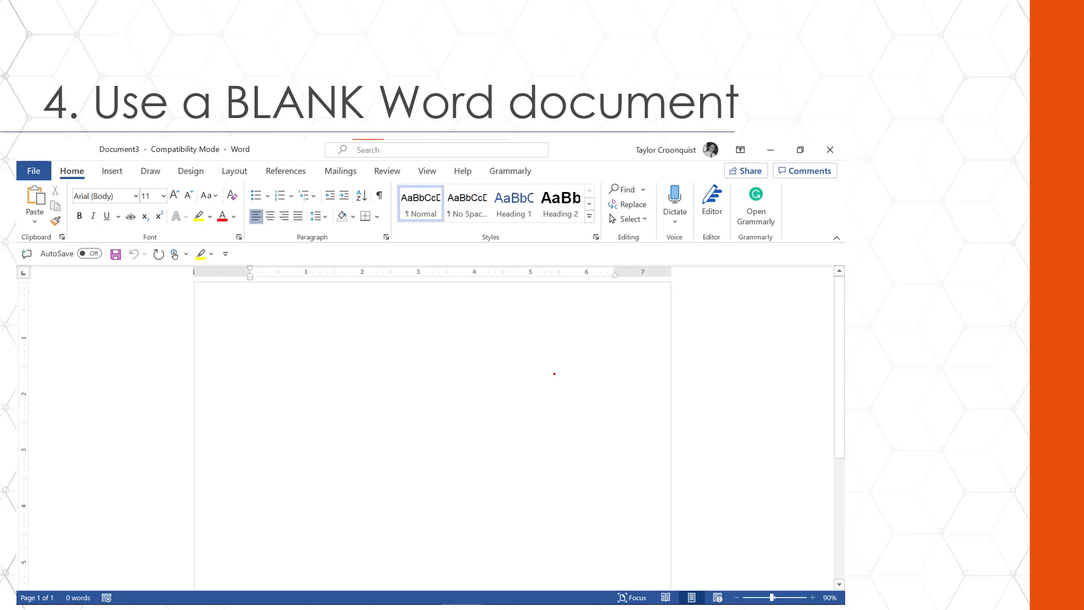